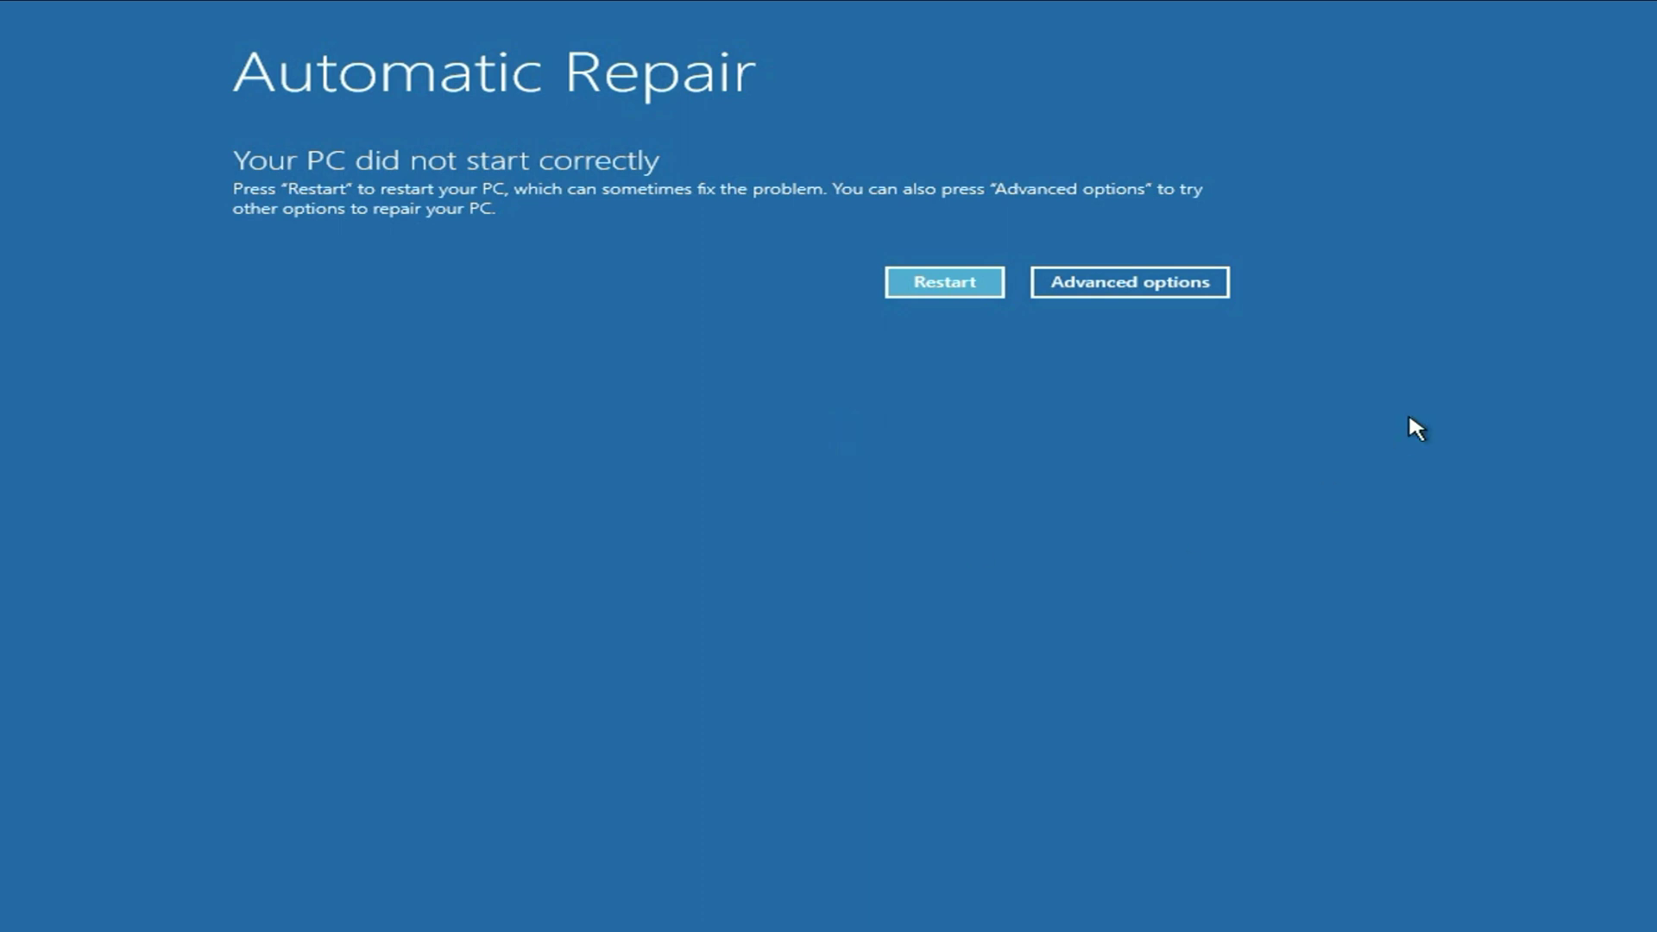
- Go to Troubleshoot > Advanced options > Command Prompt and select the account to sign in
left_click(1205, 294)
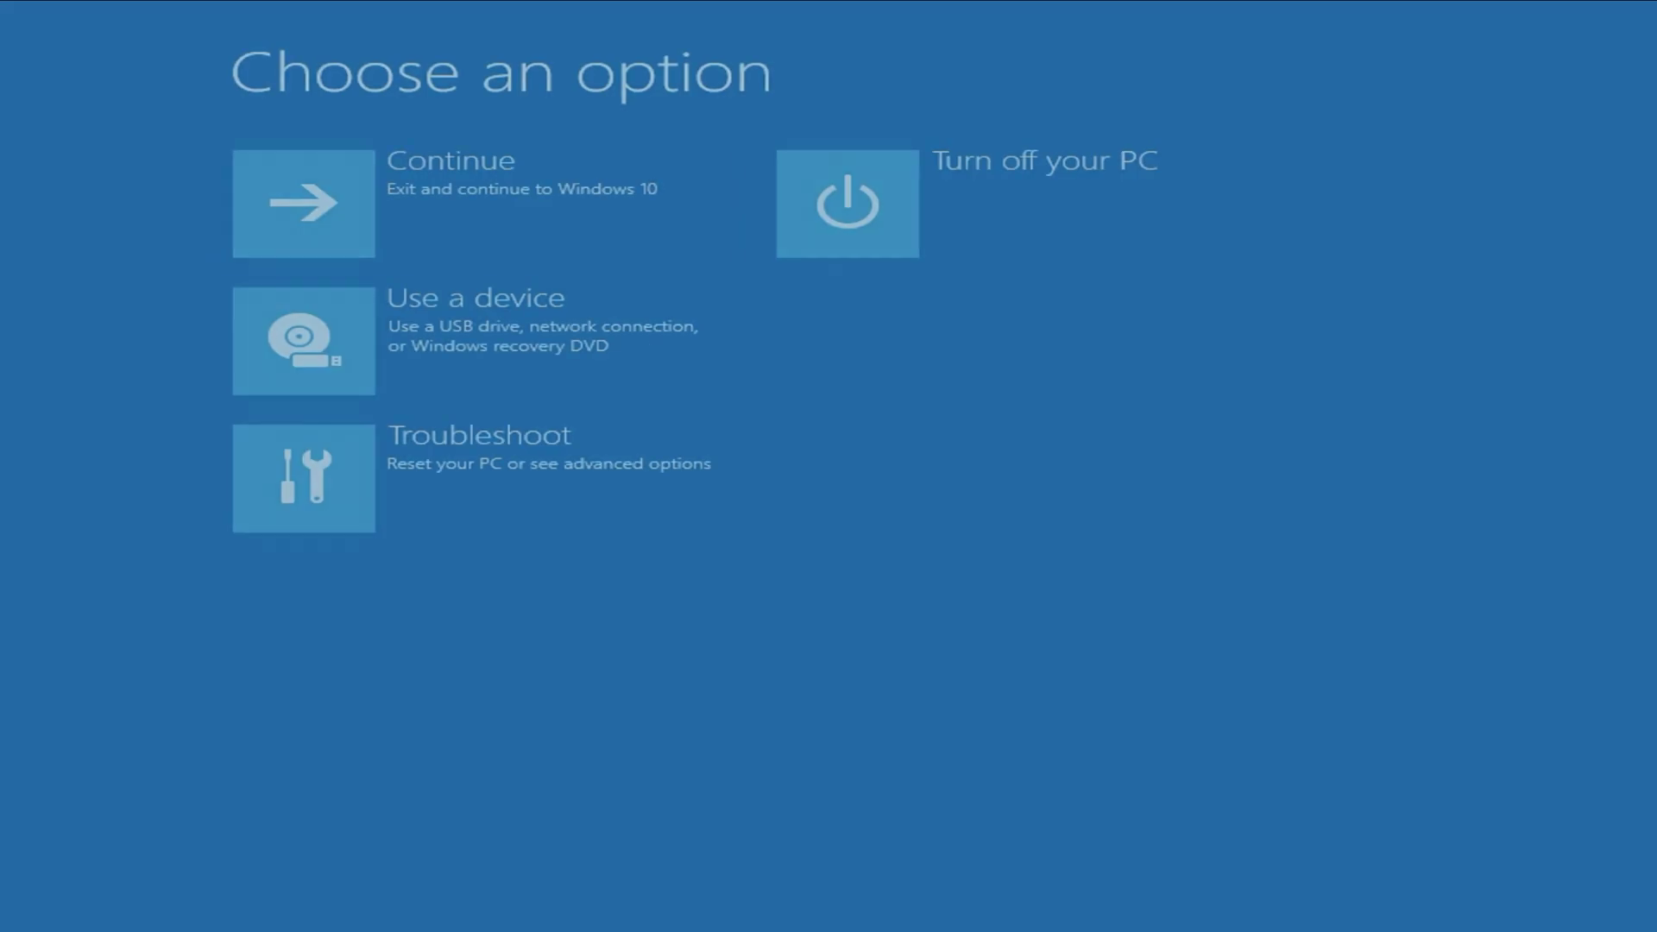
left_click(559, 484)
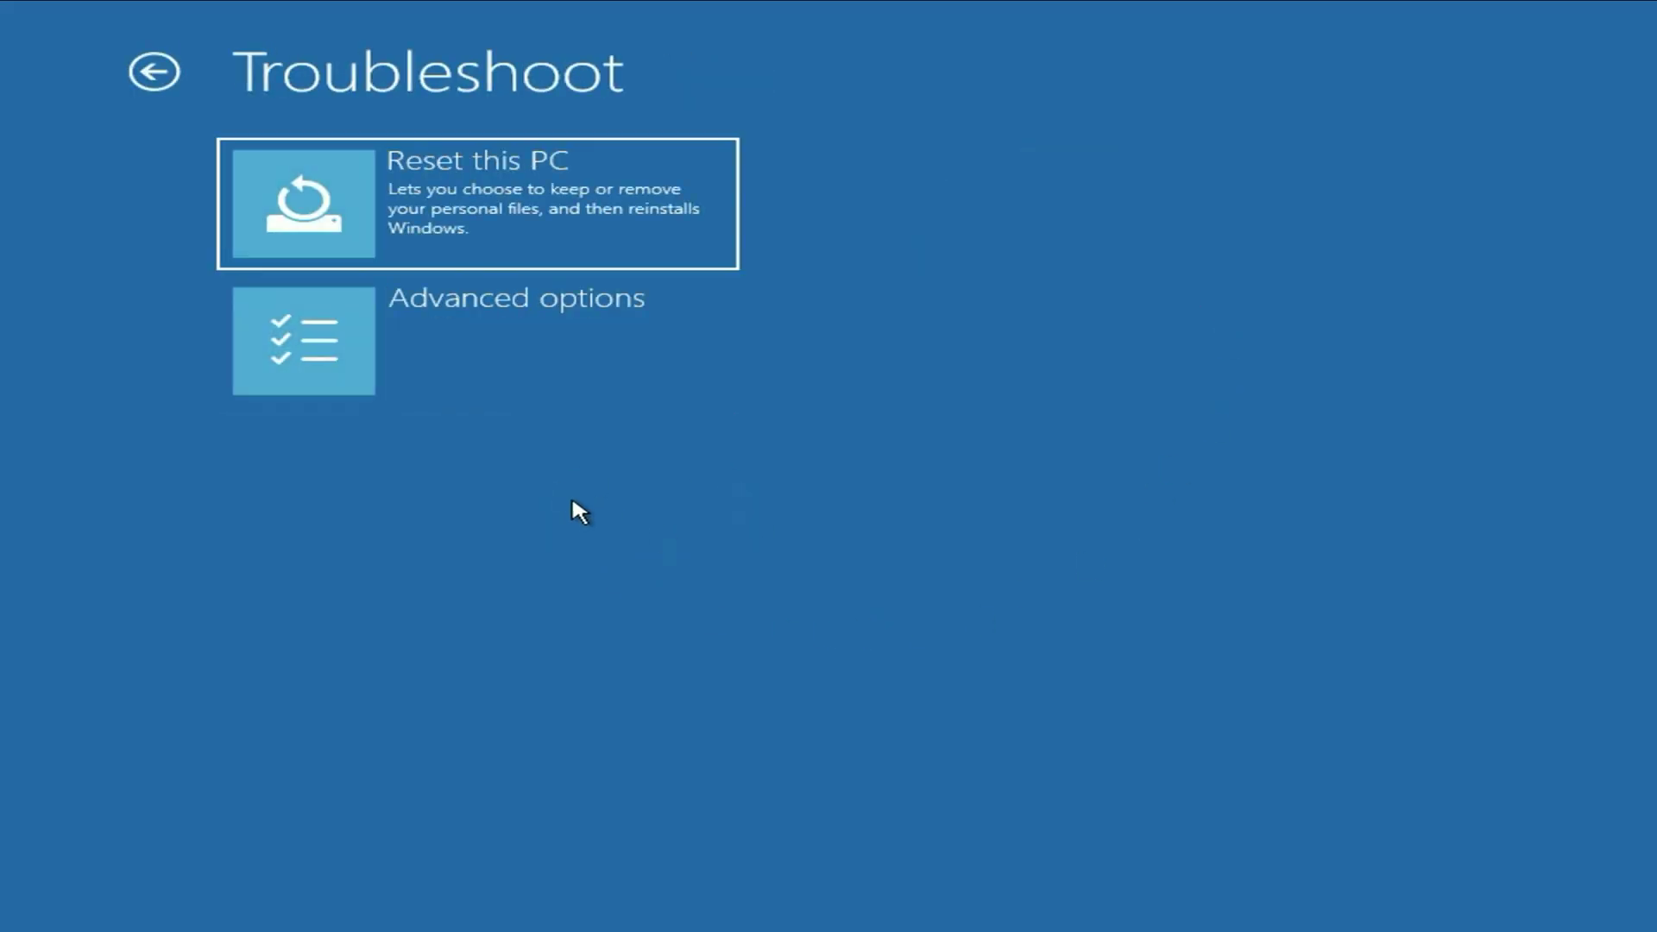
left_click(539, 357)
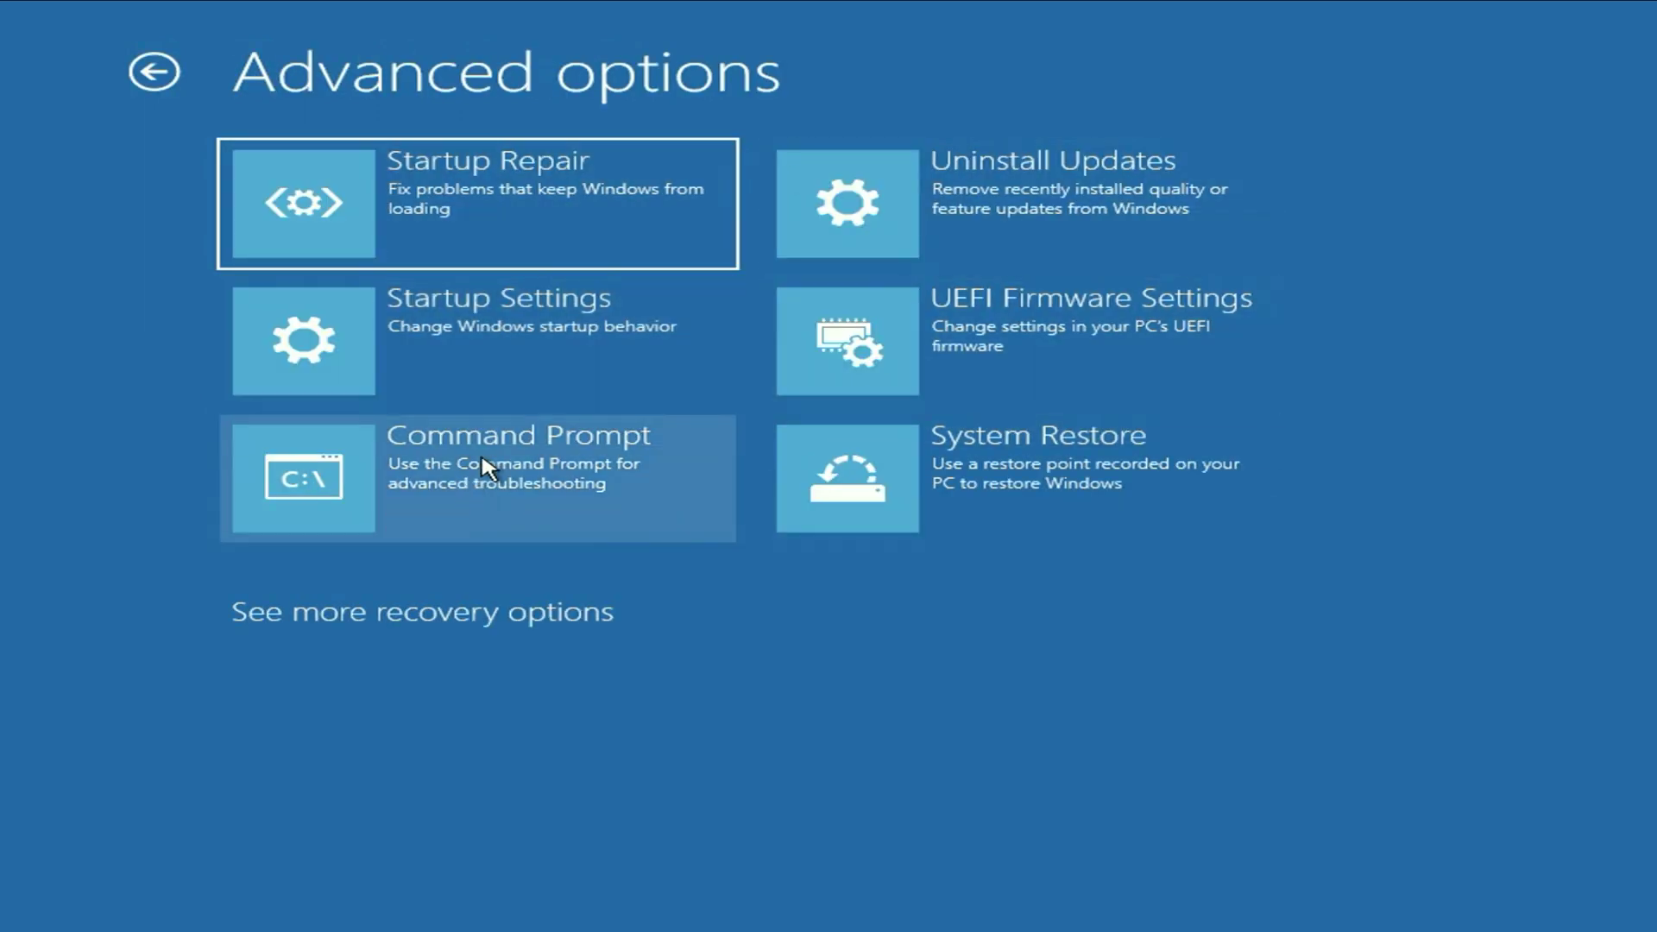
left_click(583, 479)
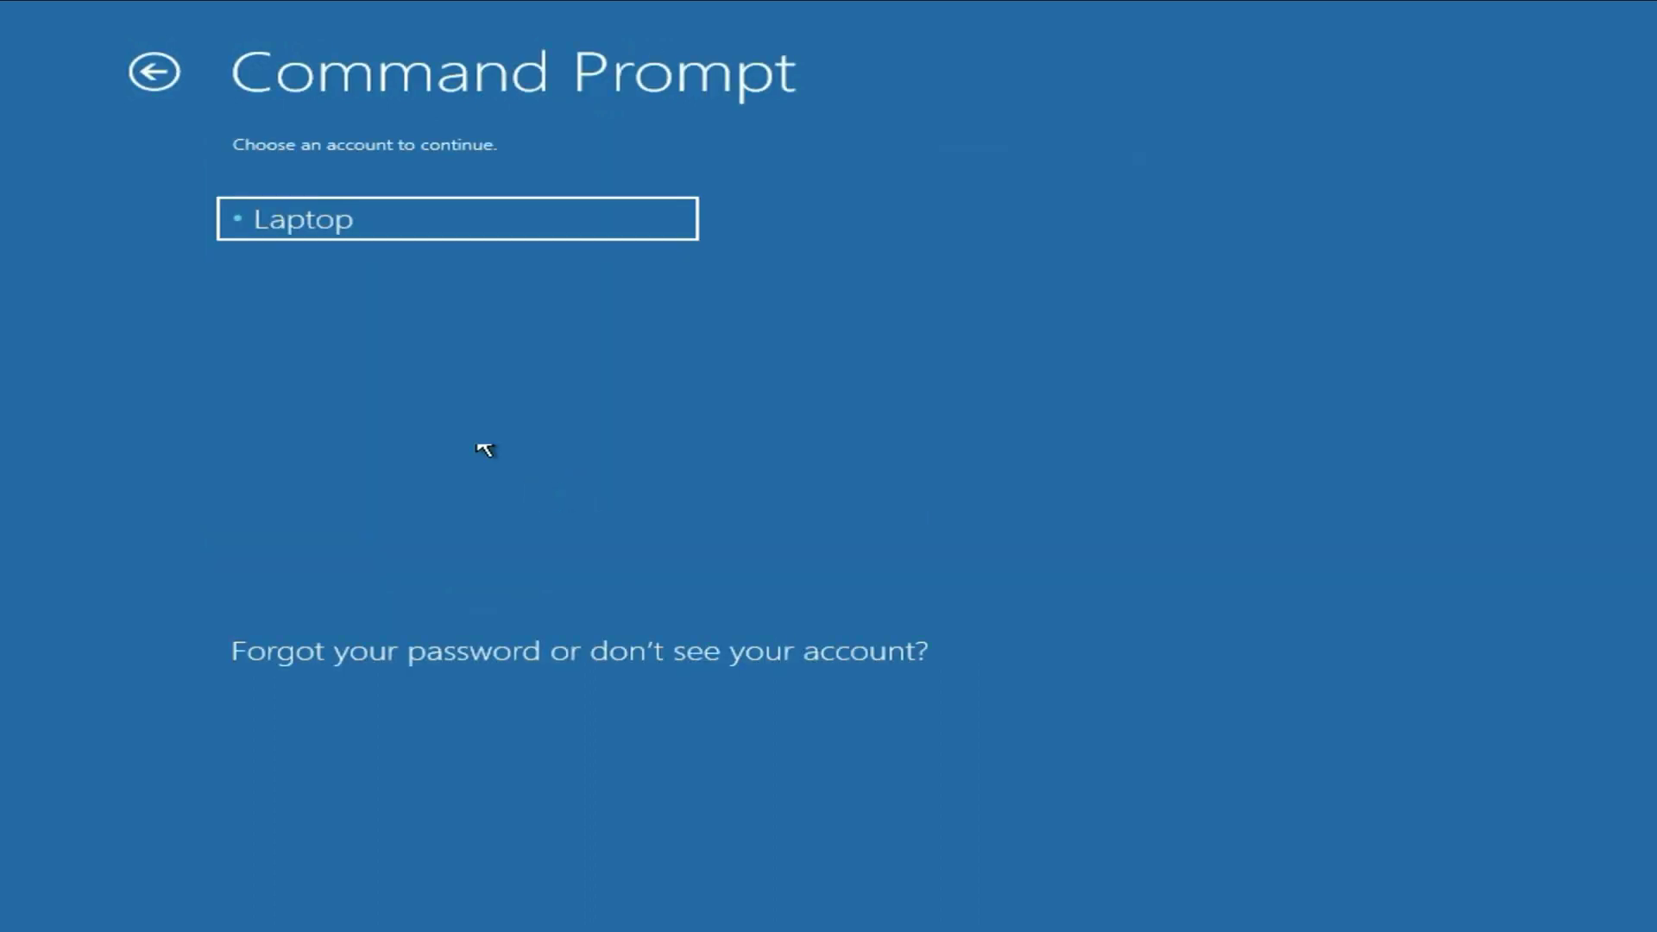
left_click(350, 223)
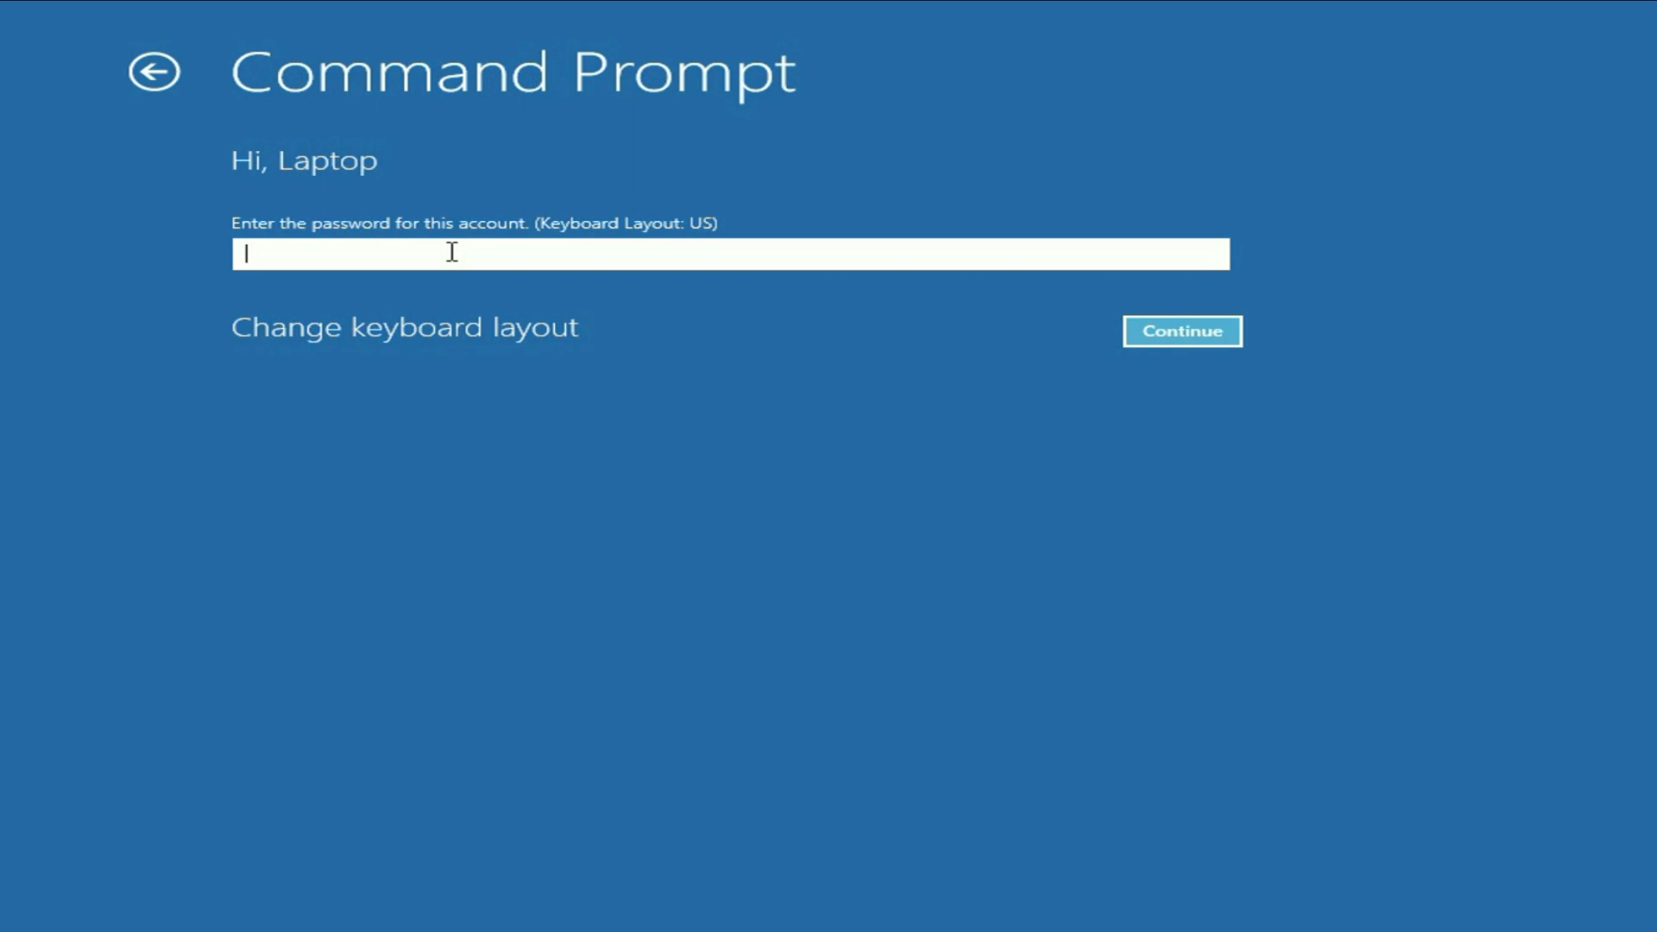
key("Return")
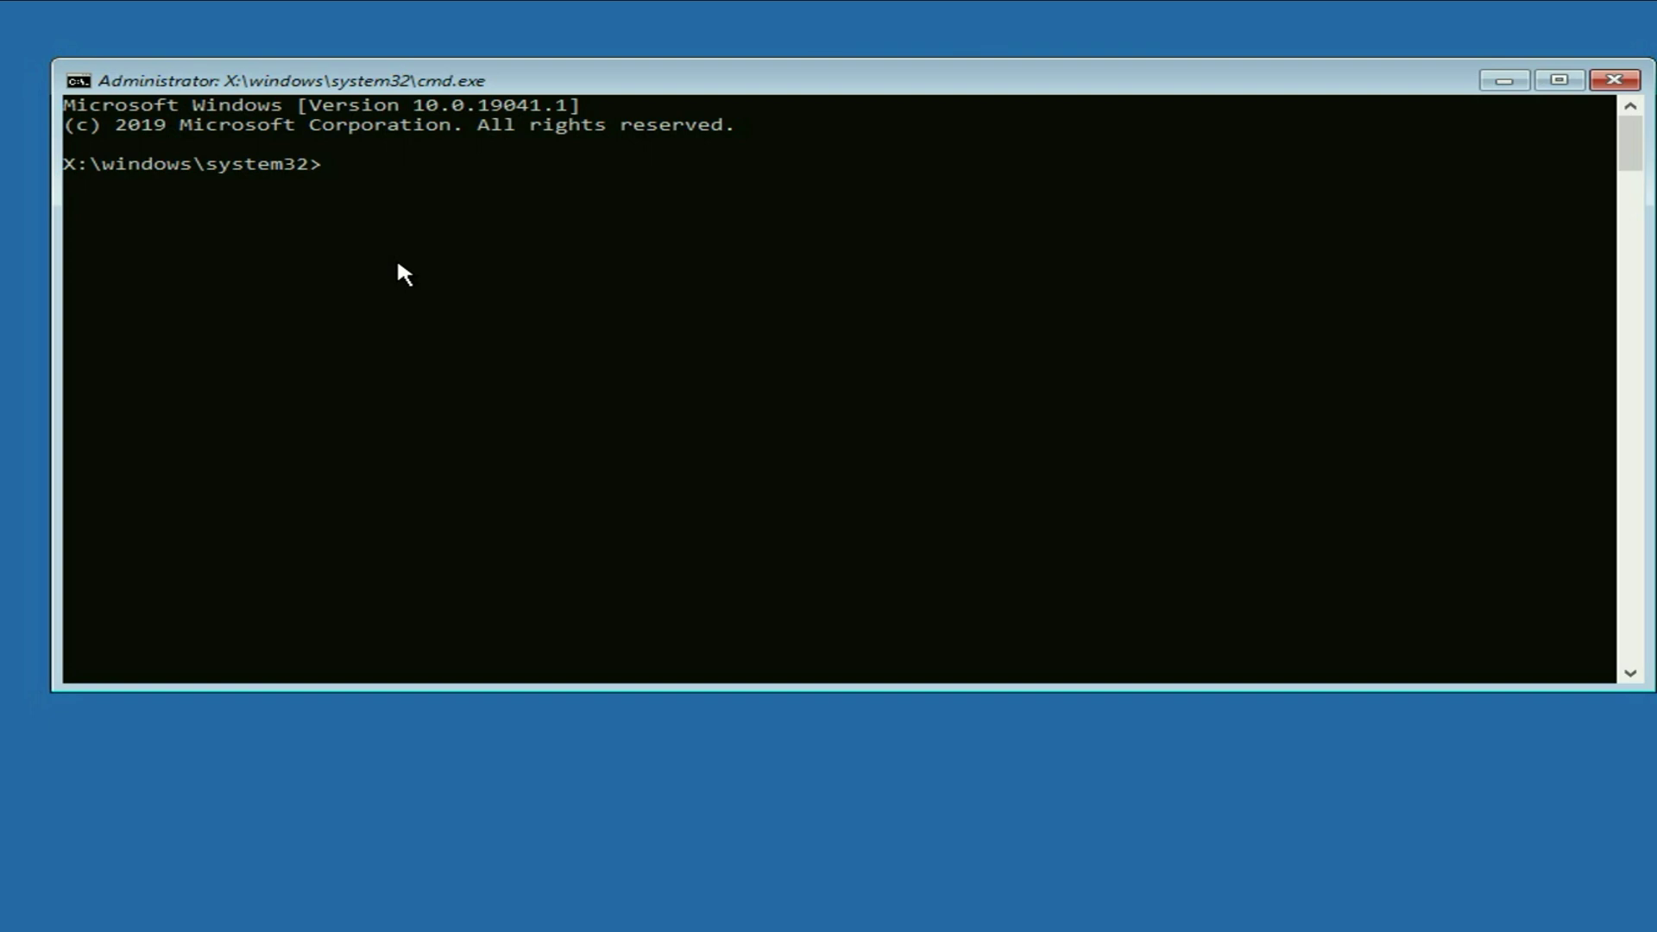
type("bootrec ")
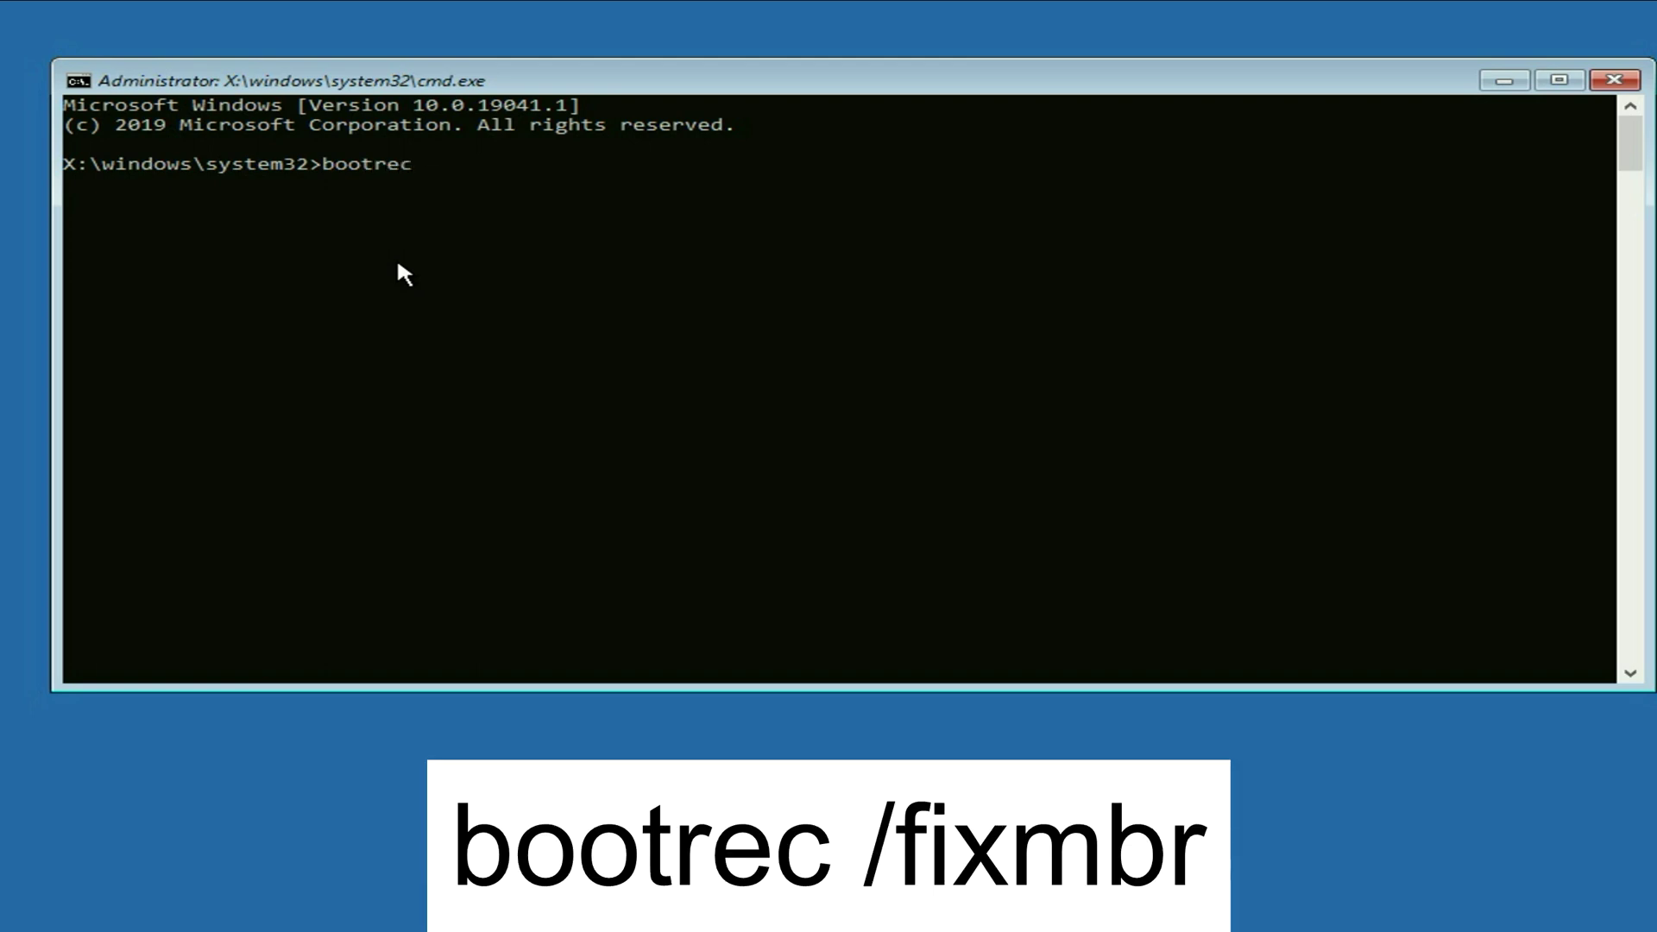
type("/fi")
type("xmbr")
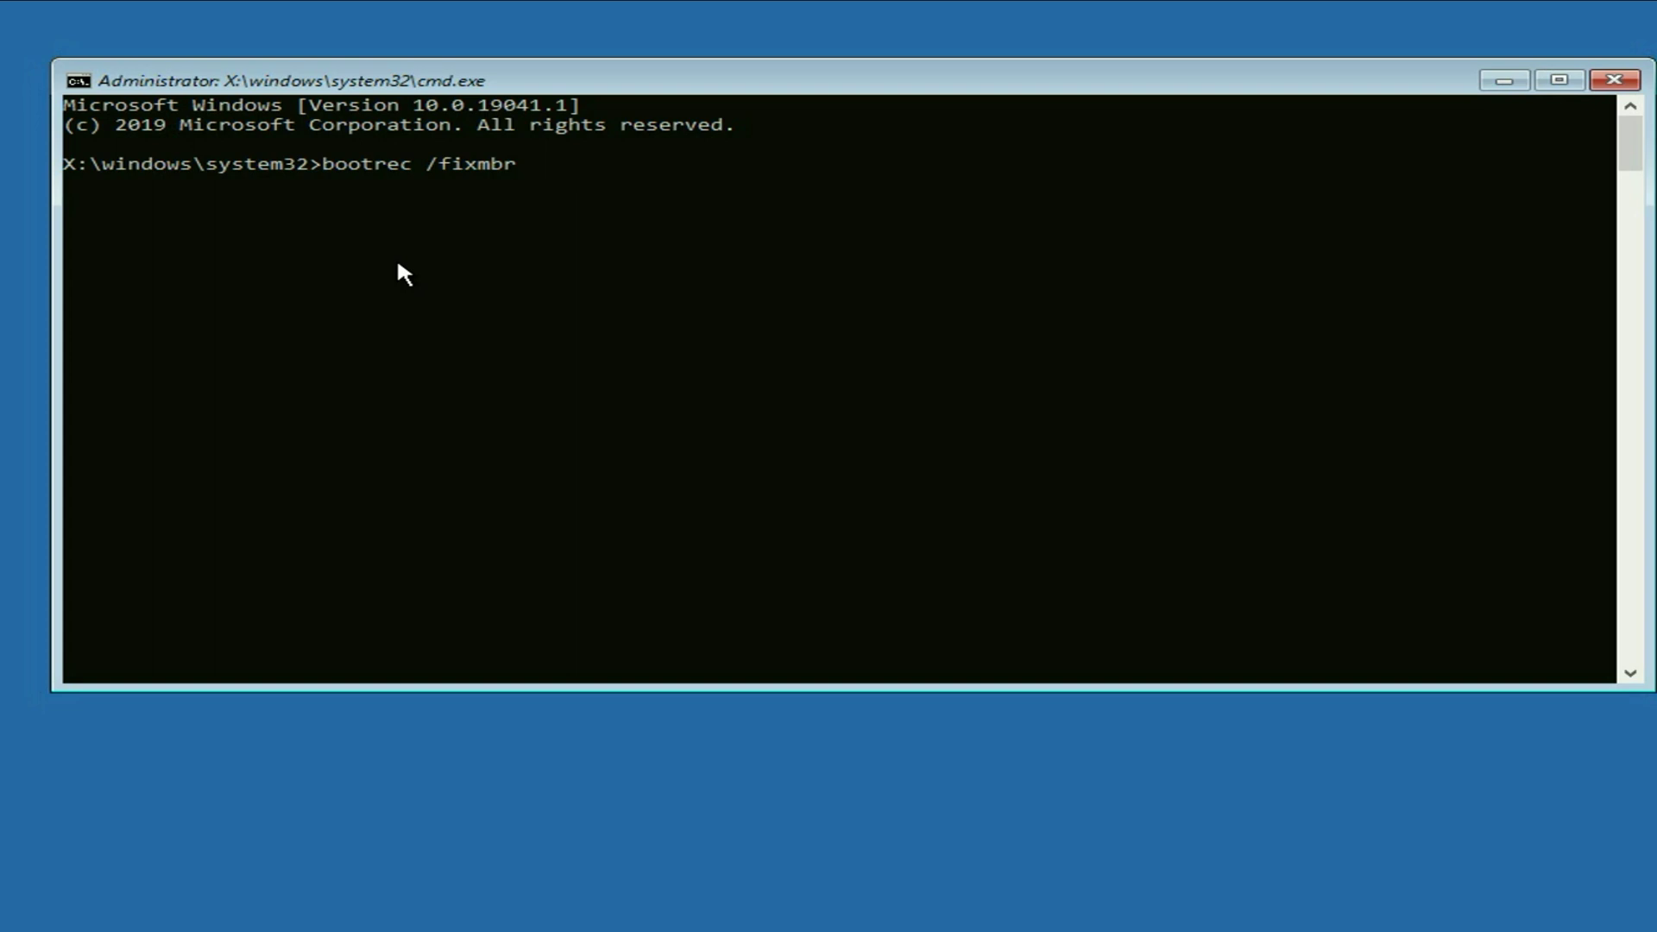
key("Return")
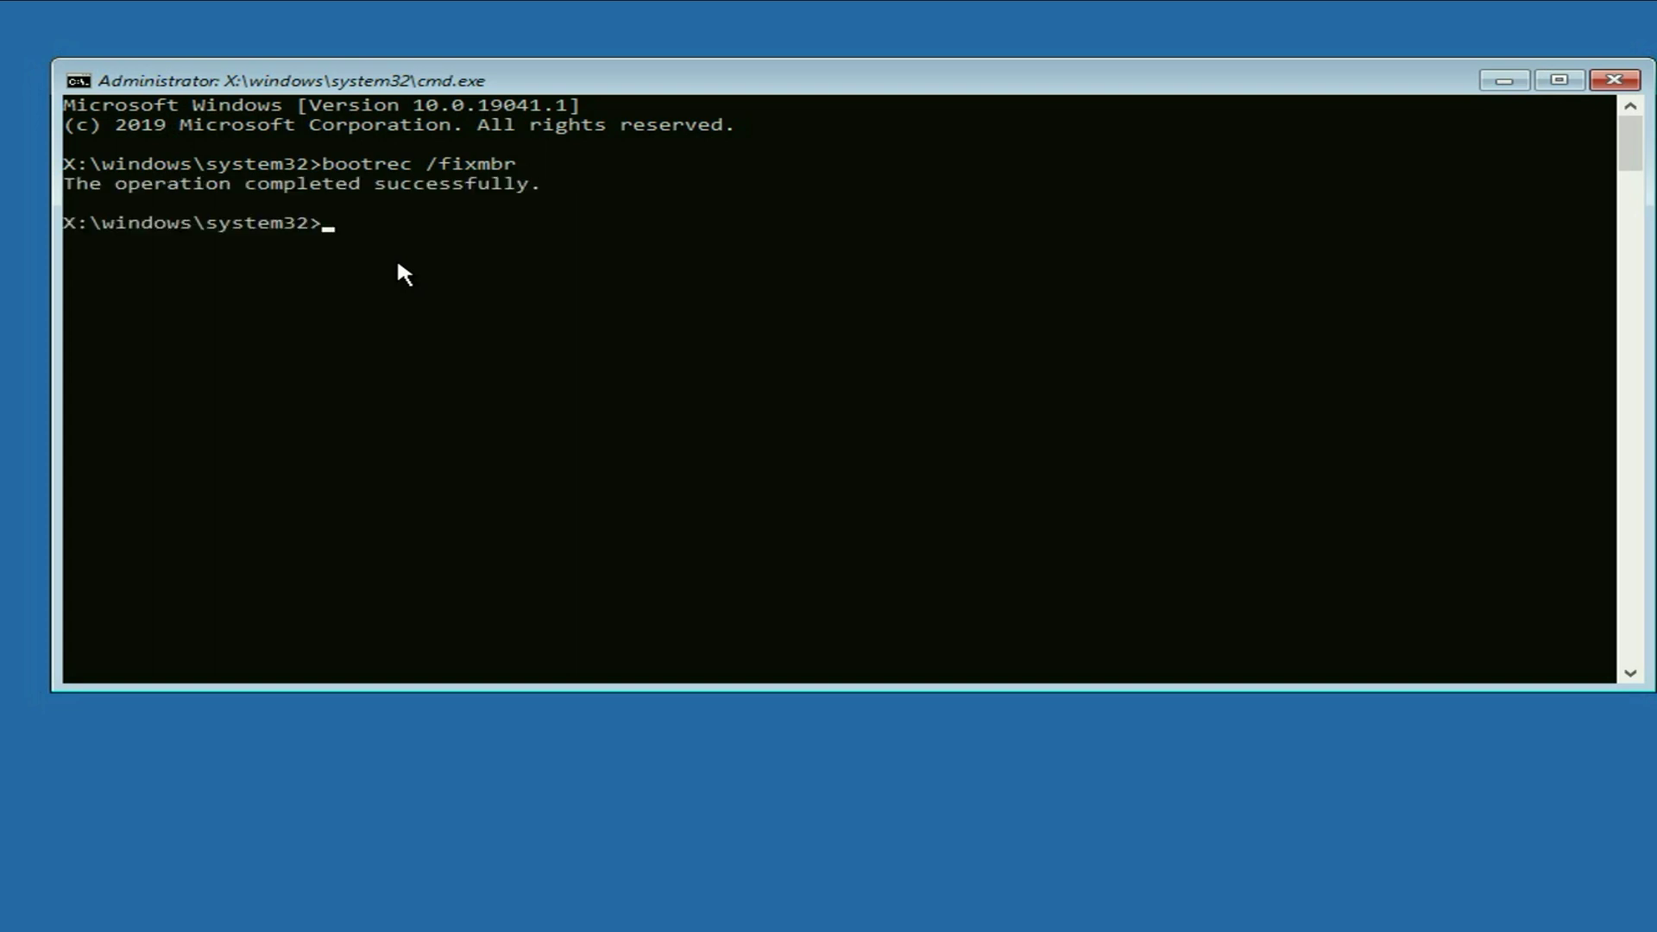
type("bootrec /")
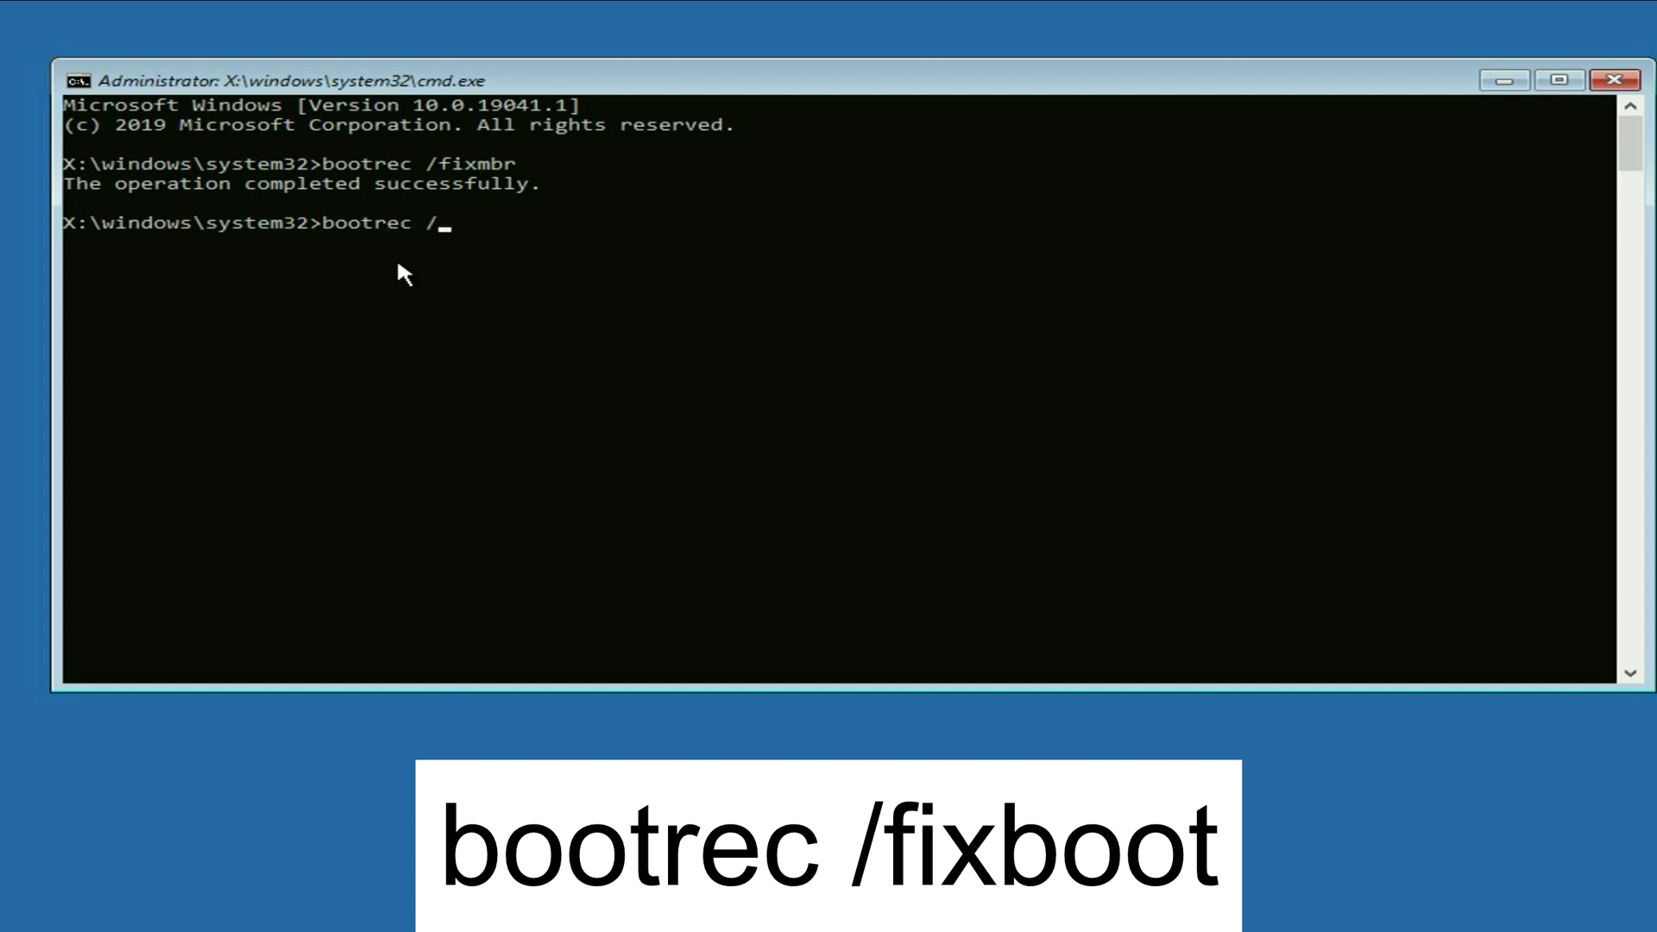
type("fi")
type("xboot")
key("Return")
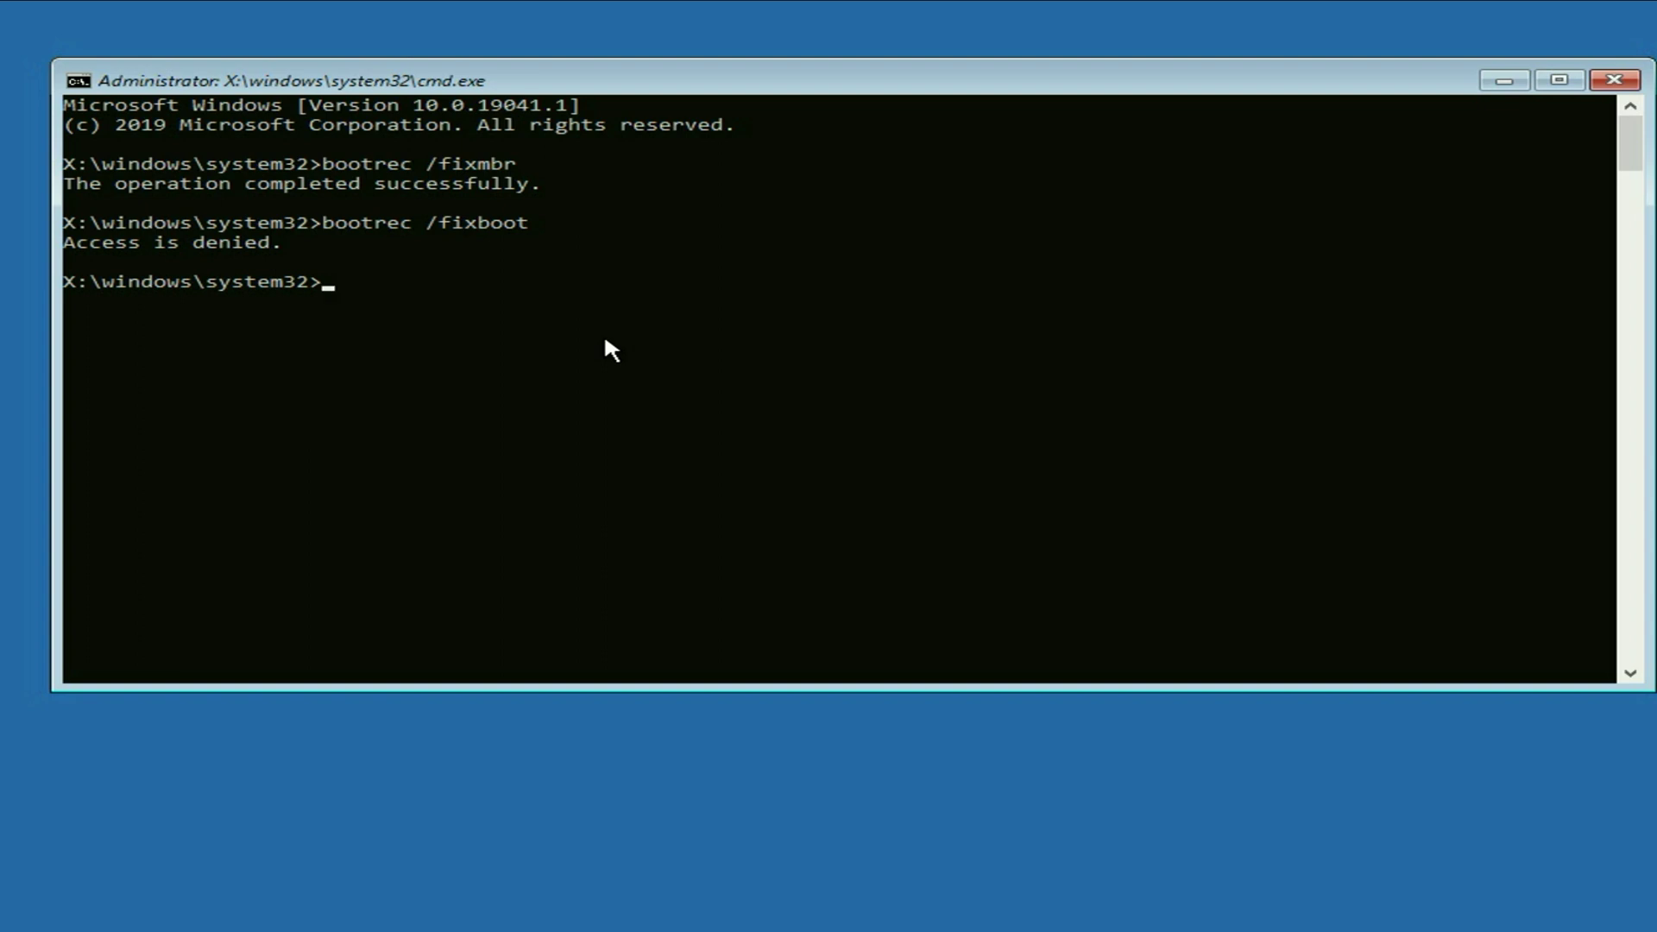
- Run bootrec /scanos and bootrec /rebuildbcd, each finding 0 Windows installations
type("bootrec ")
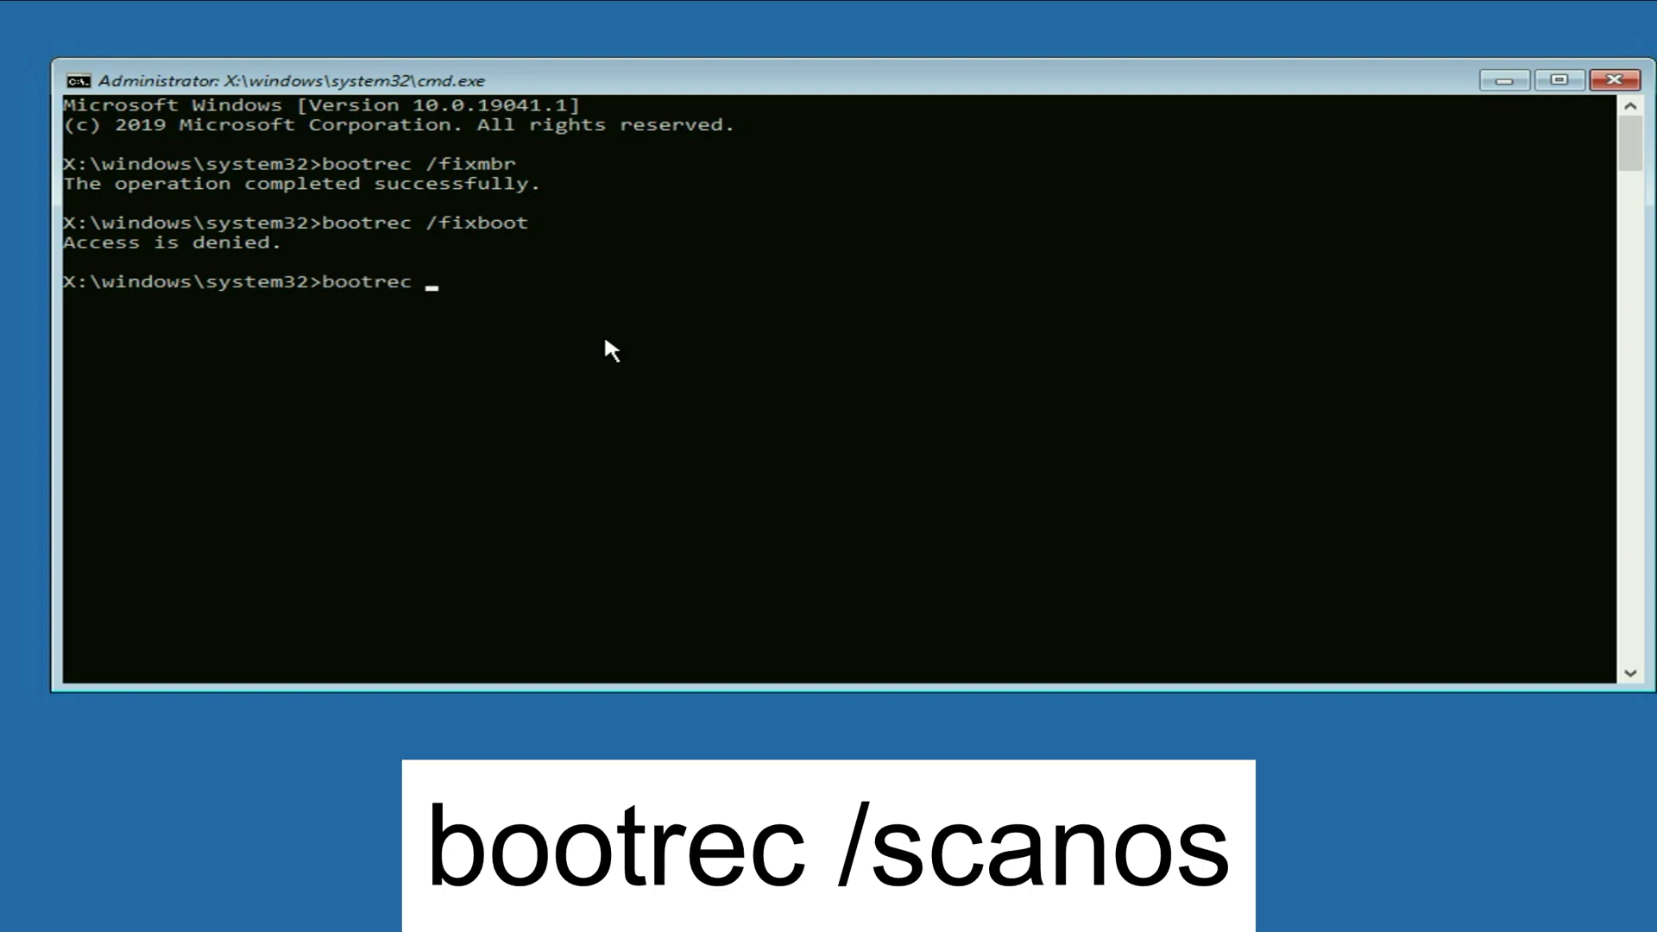
type("/")
type("scan")
type("os")
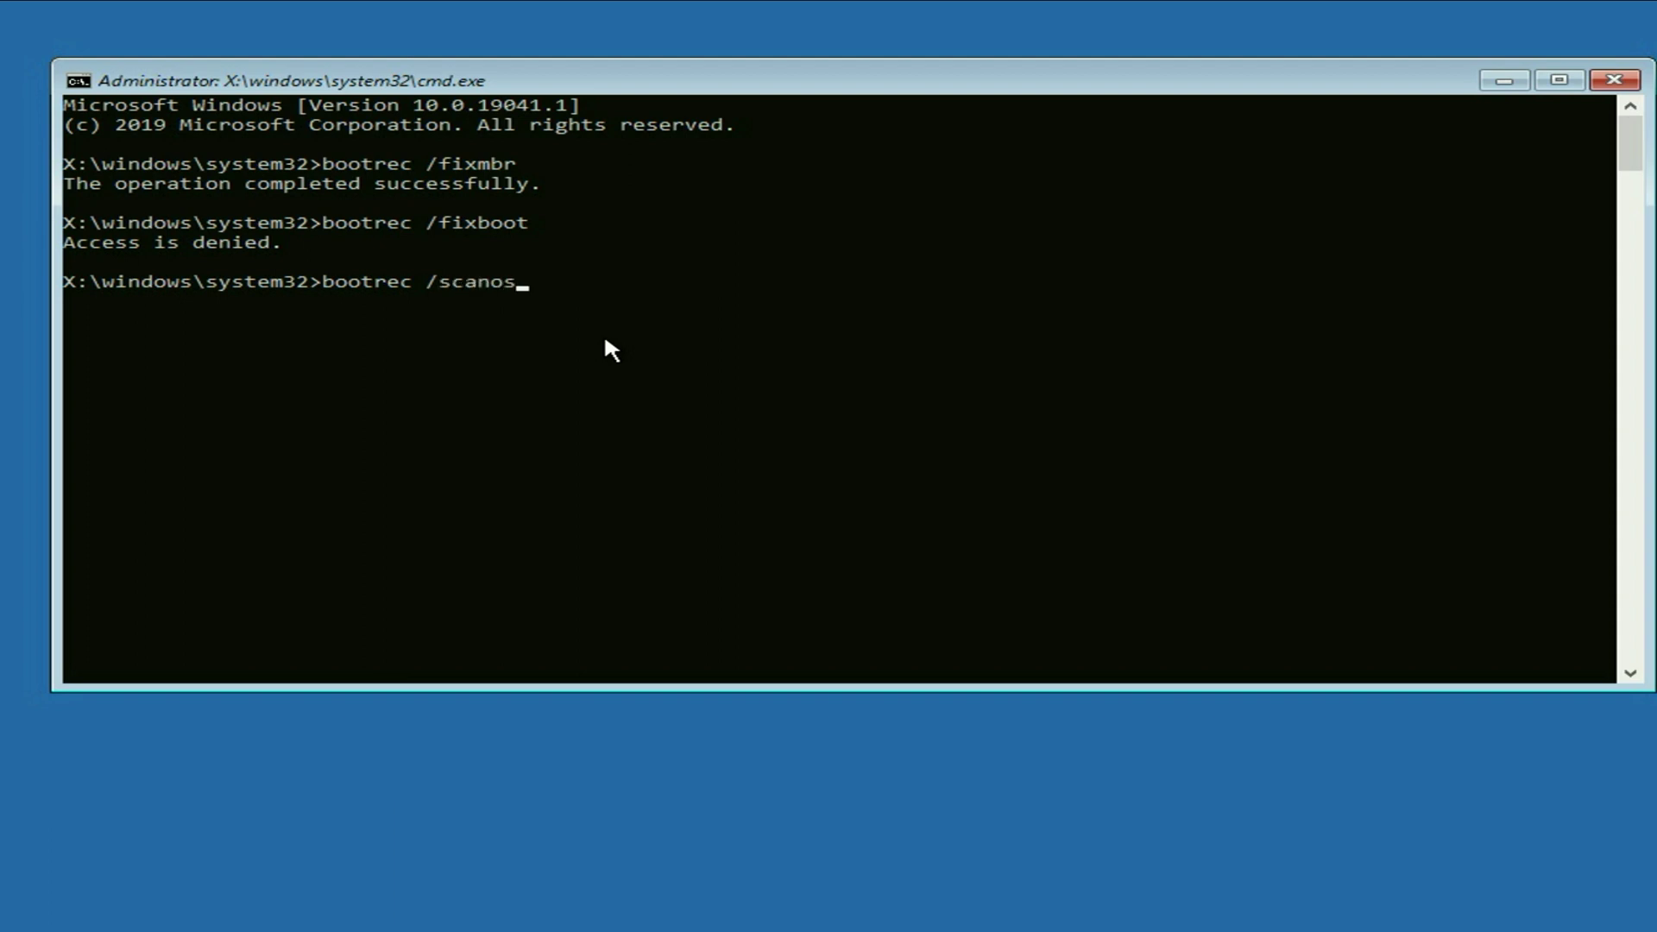
key("Return")
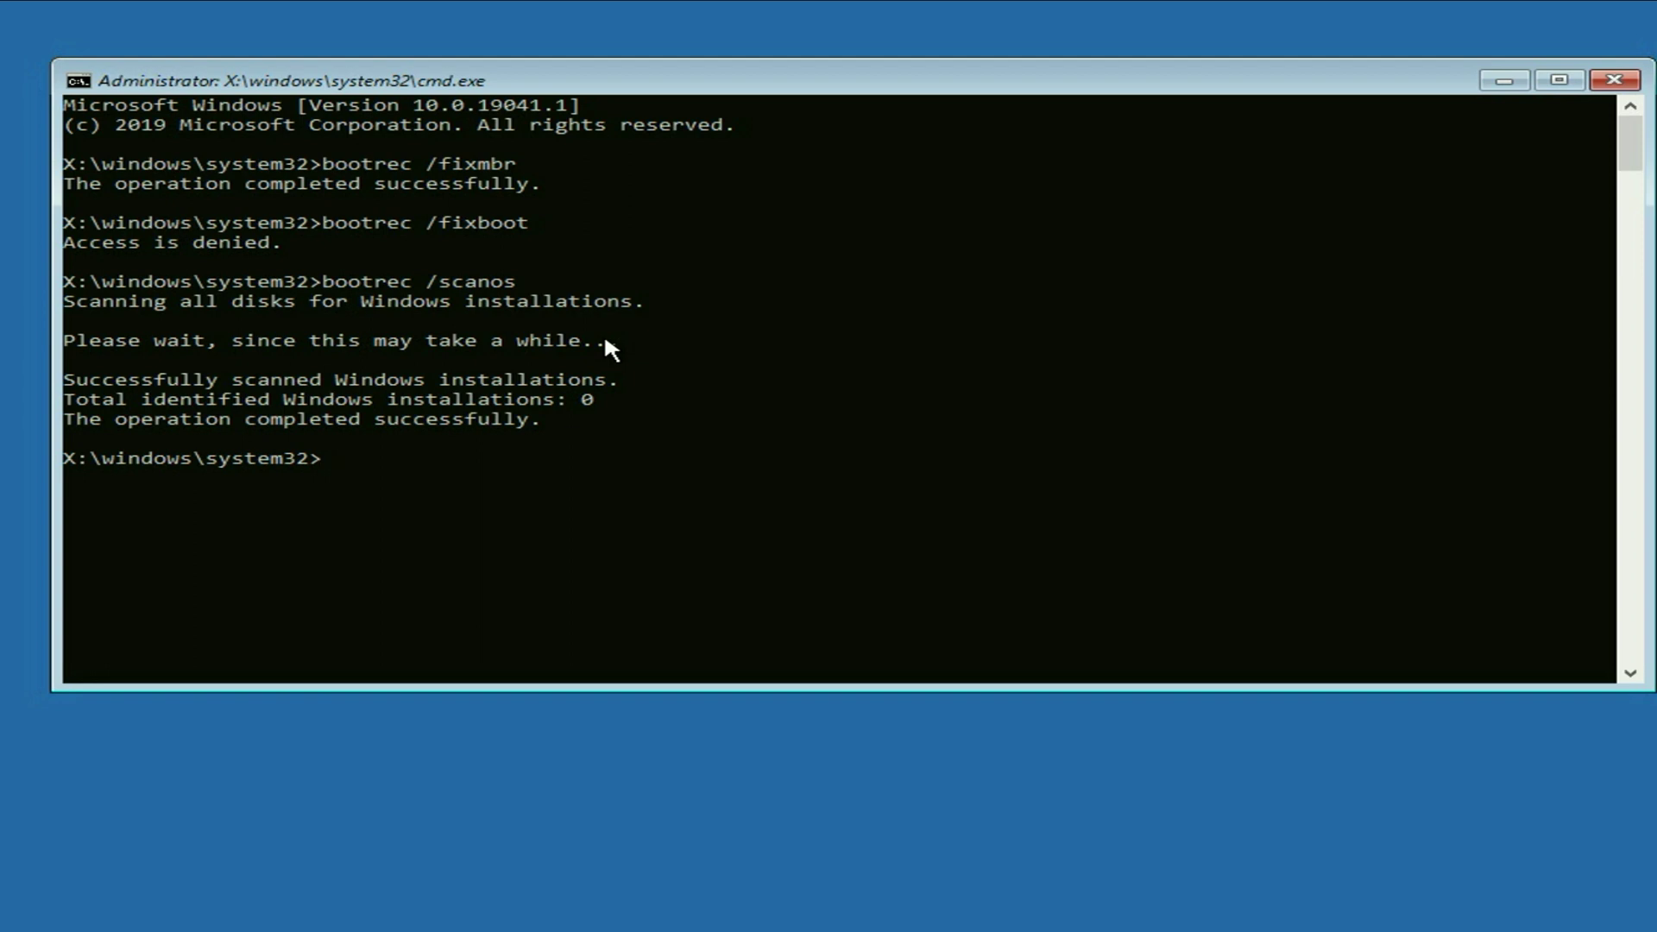
type("bootr")
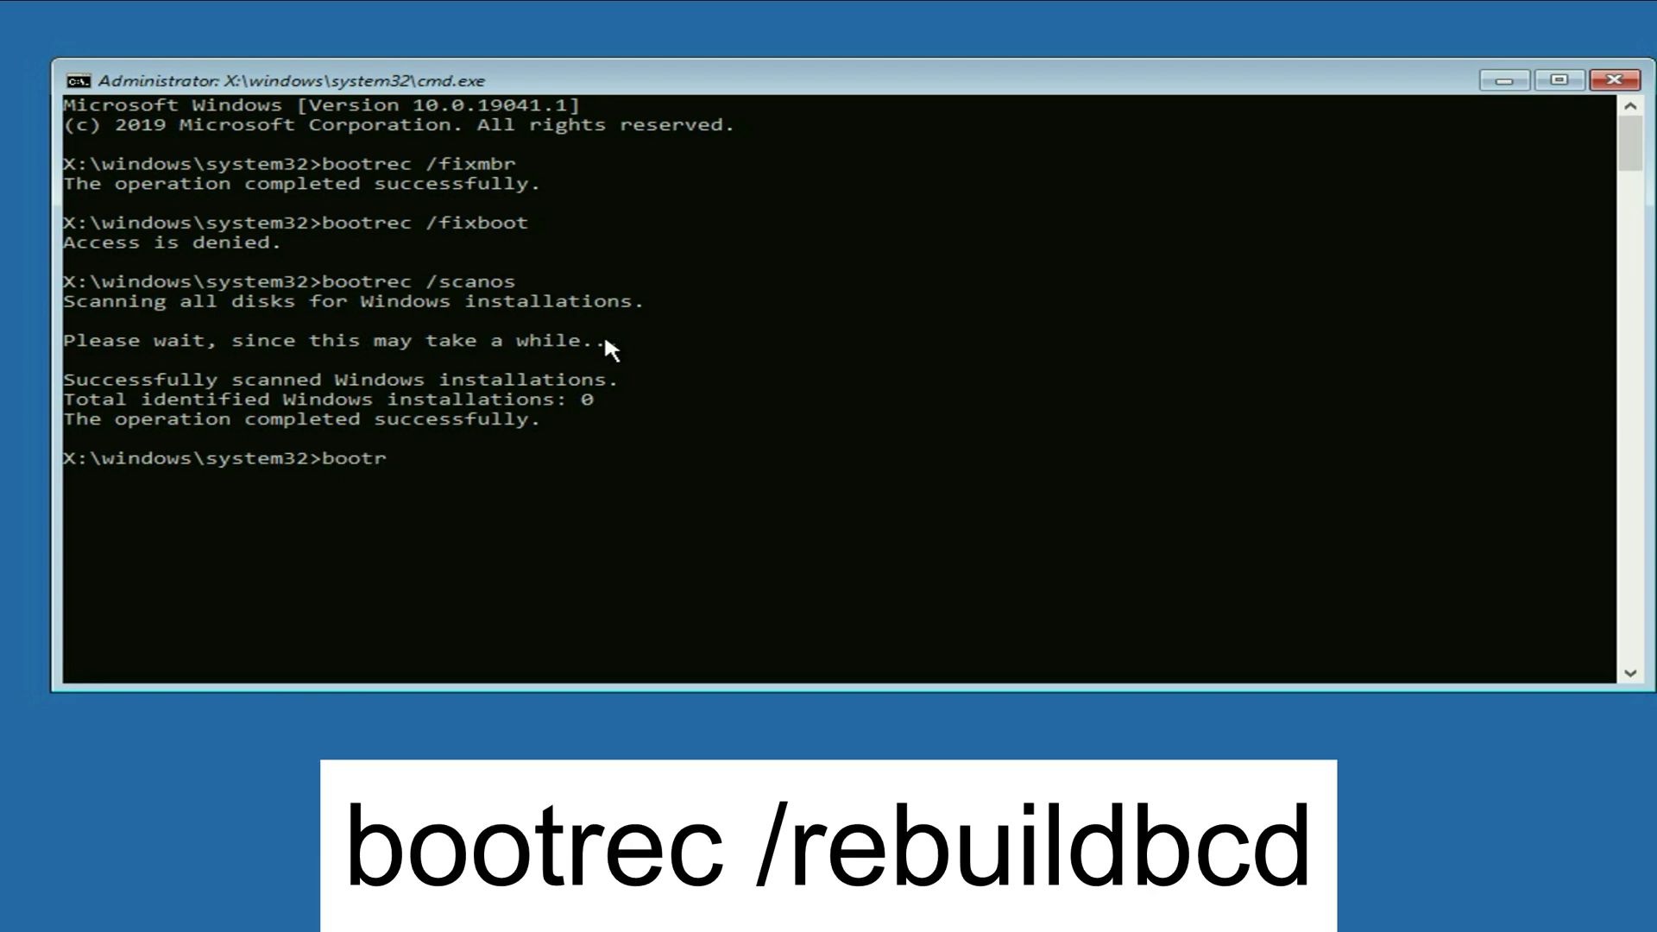
type("ec /")
type("r")
type("ebuildb")
type("cd")
key("Return")
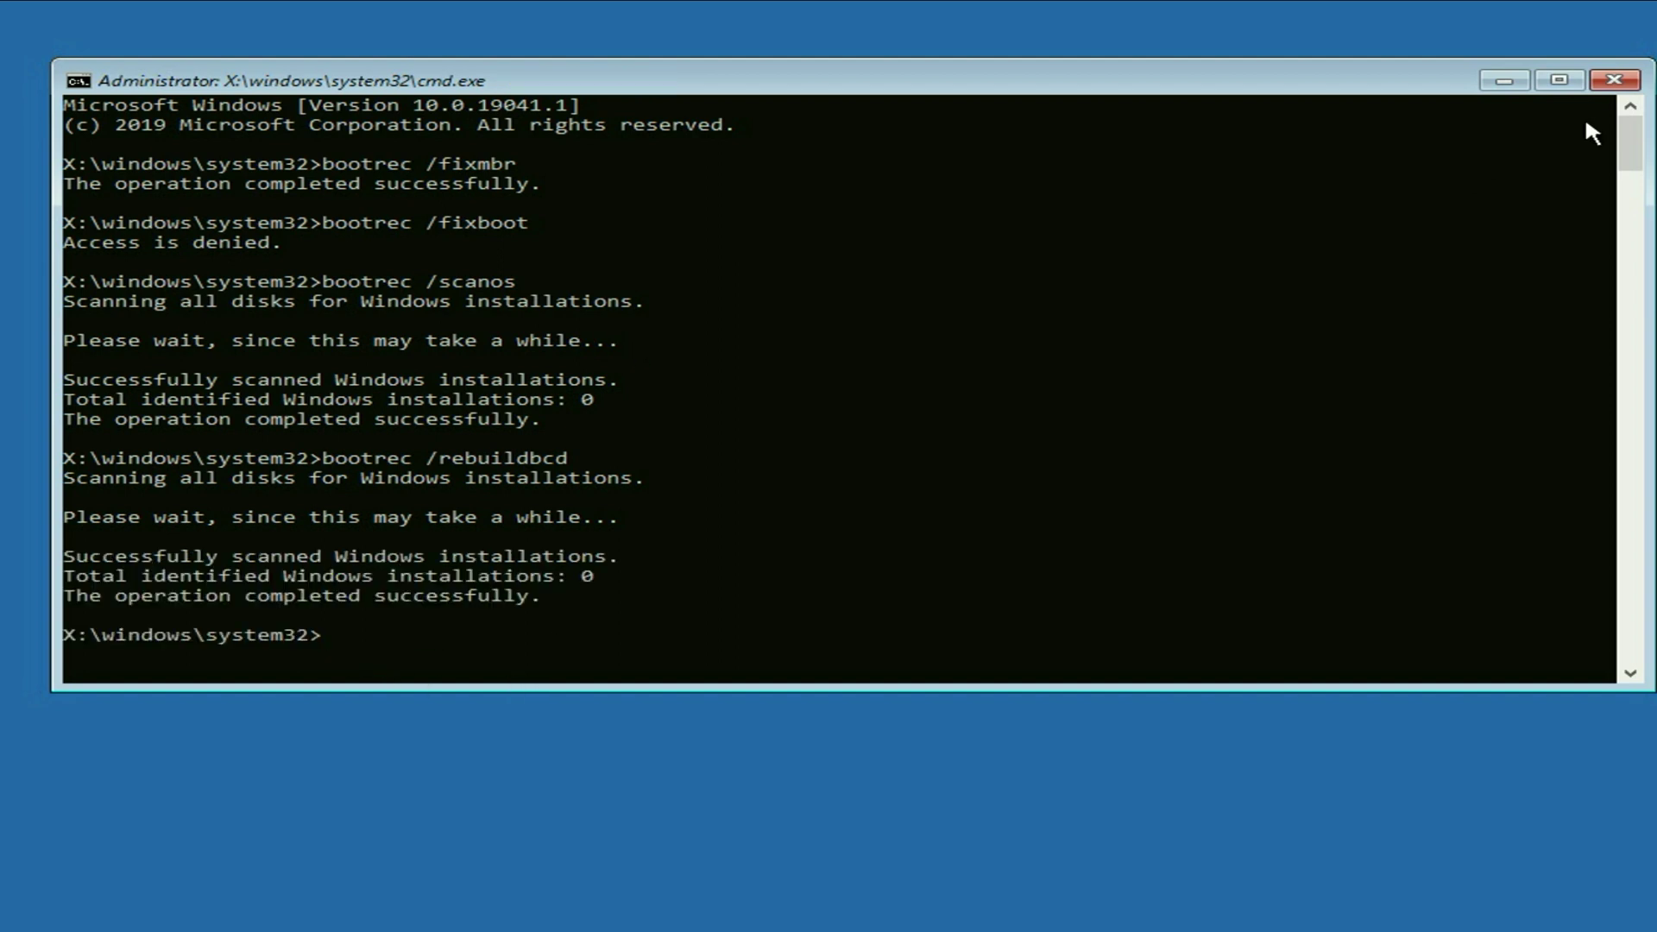
- Close the console and relaunch Command Prompt via Troubleshoot > Advanced options
left_click(1615, 79)
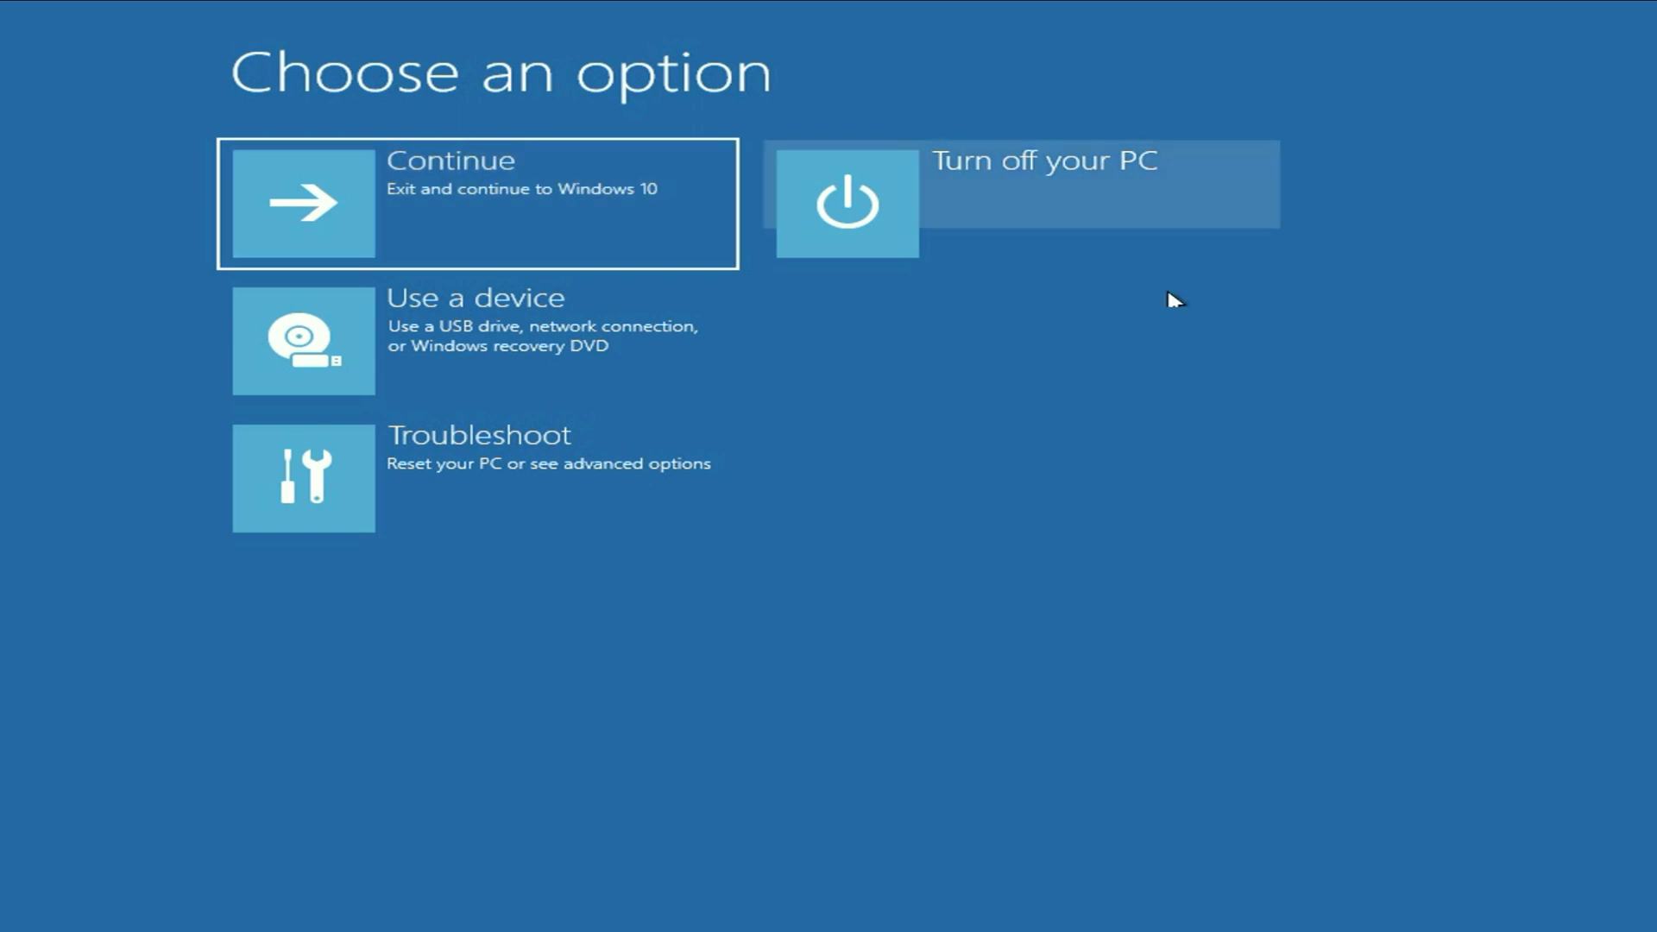
left_click(621, 475)
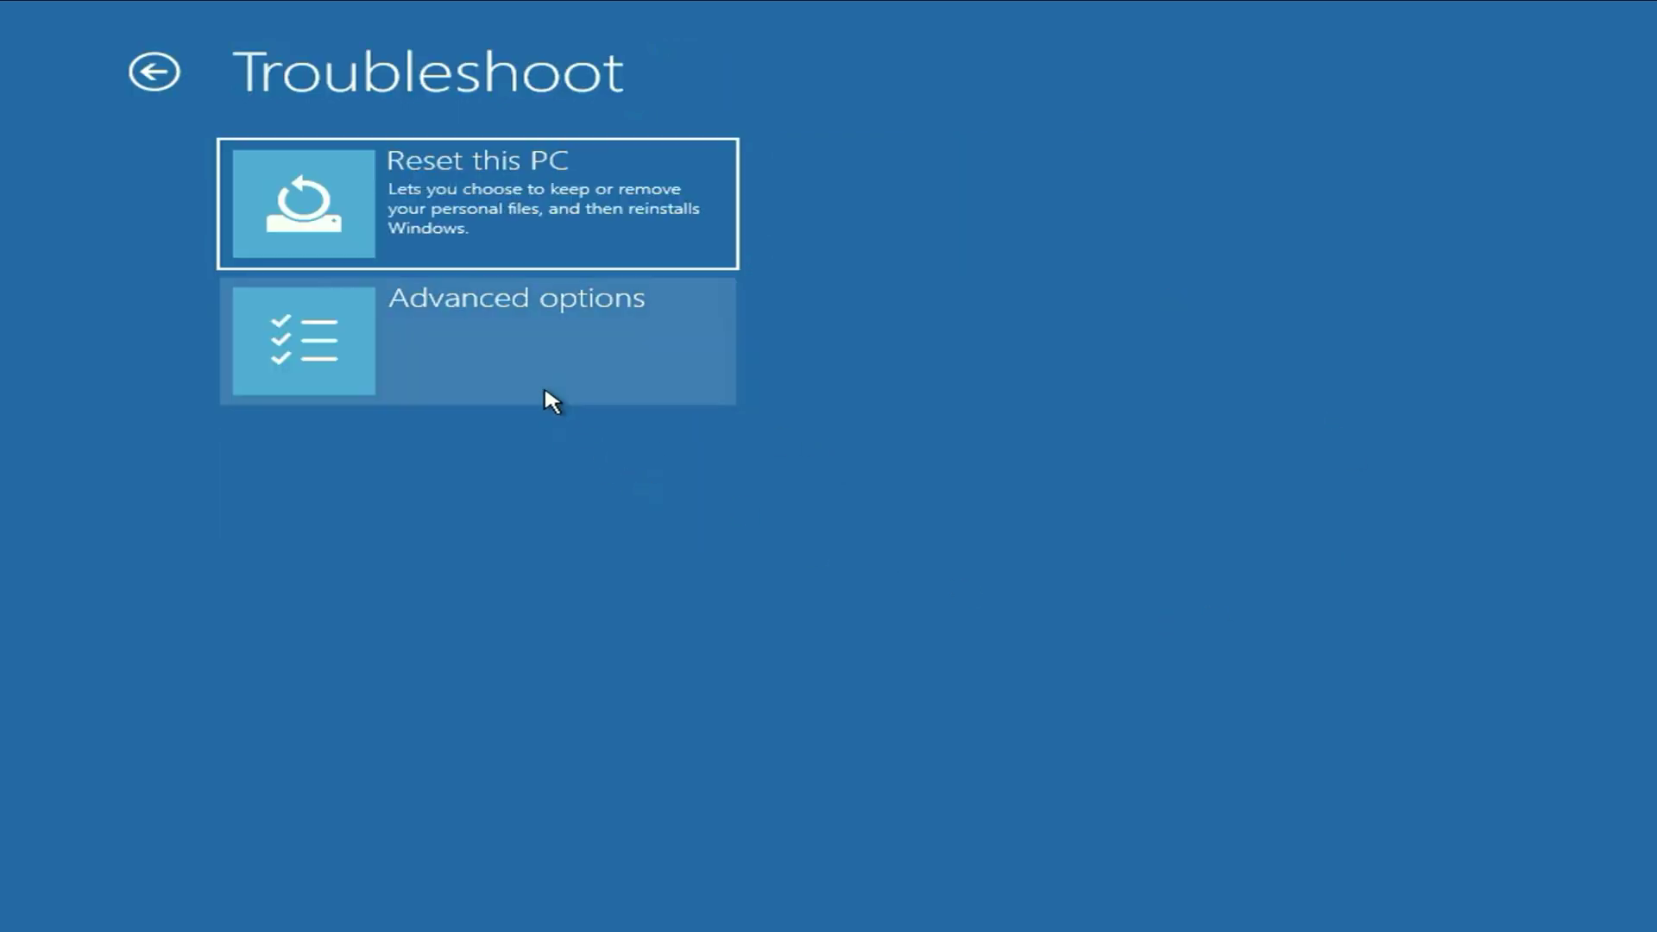
left_click(510, 339)
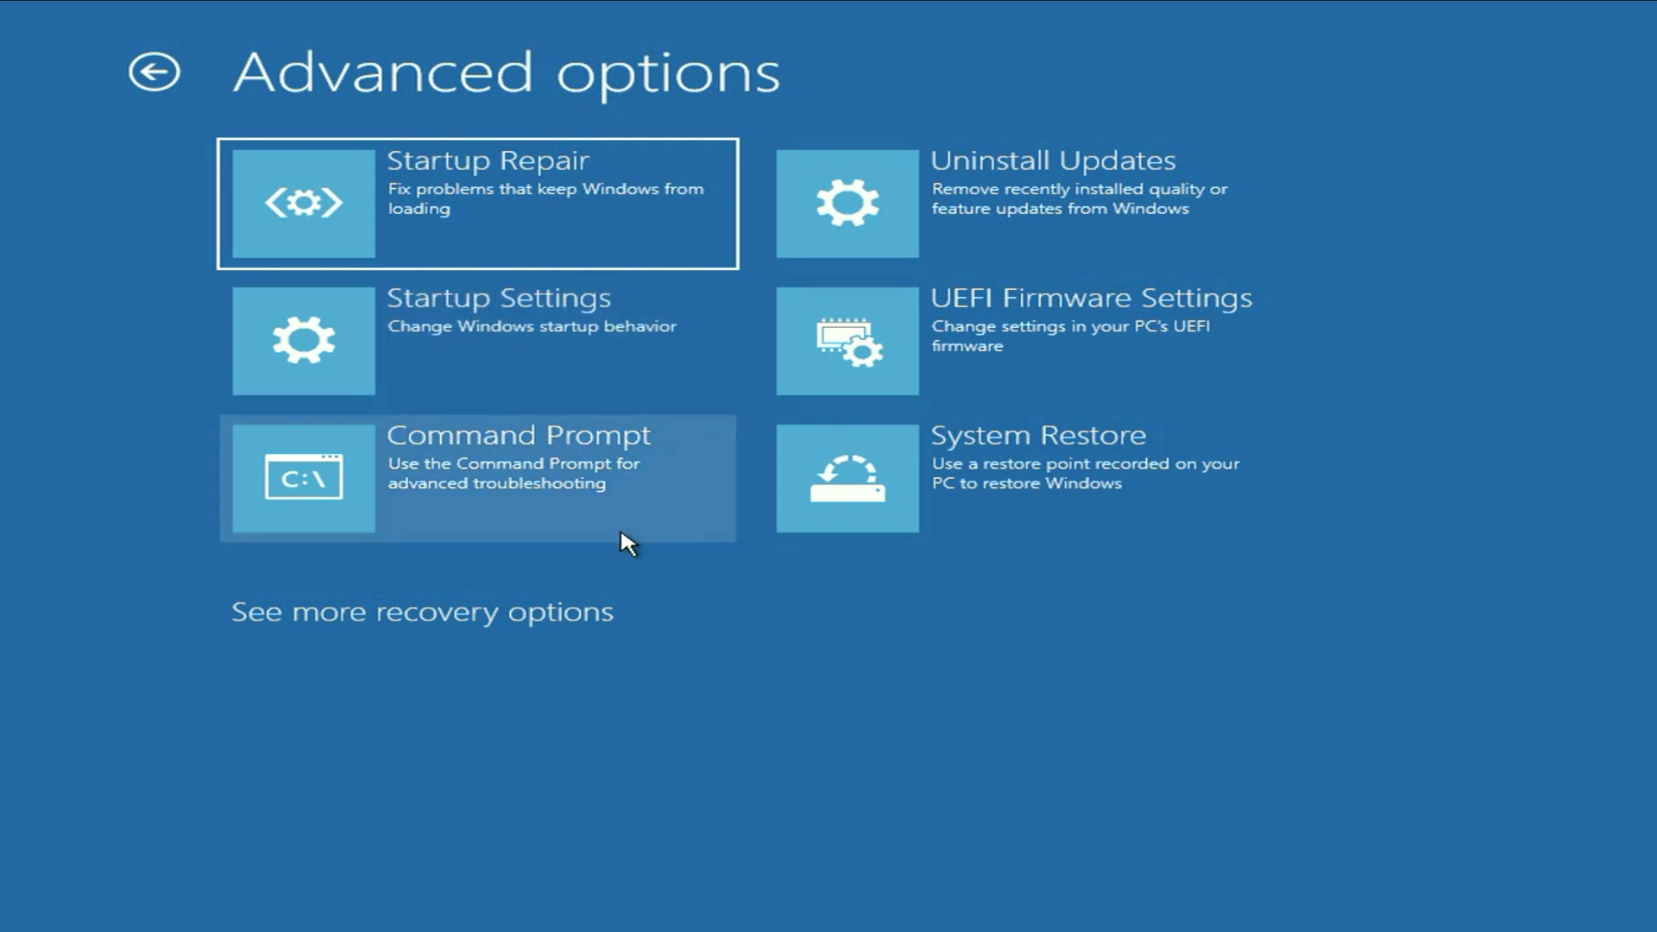
left_click(492, 482)
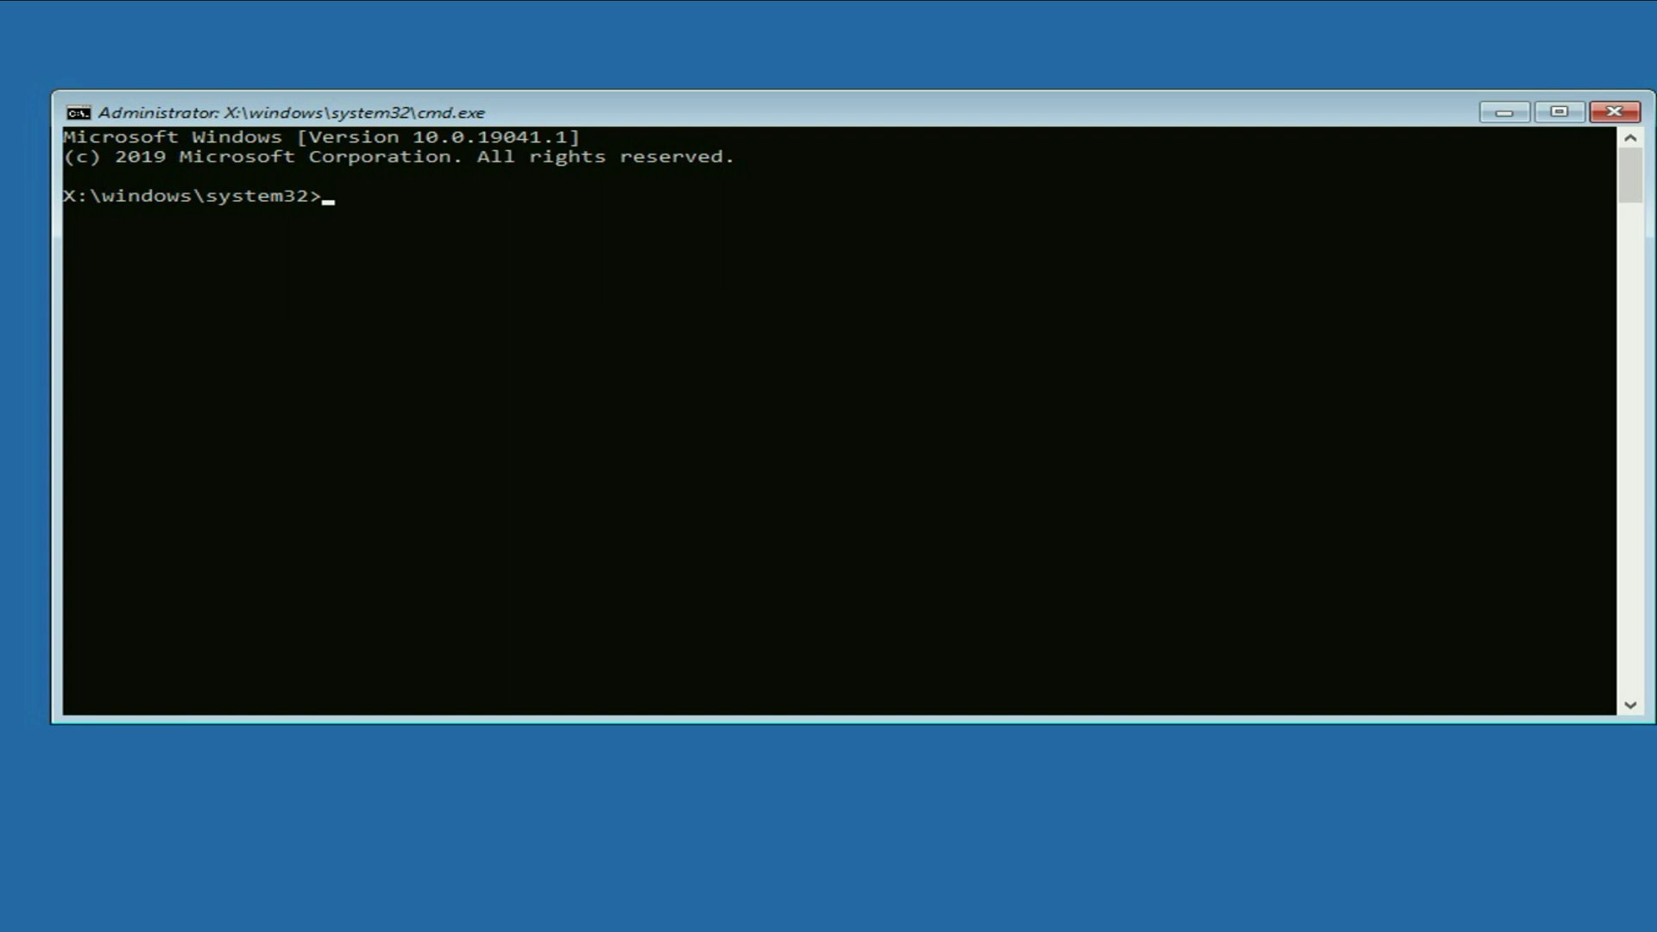
- Run chkdsk c: /r, review its output, then run sfc /scannow, which fails
type("chkdsk")
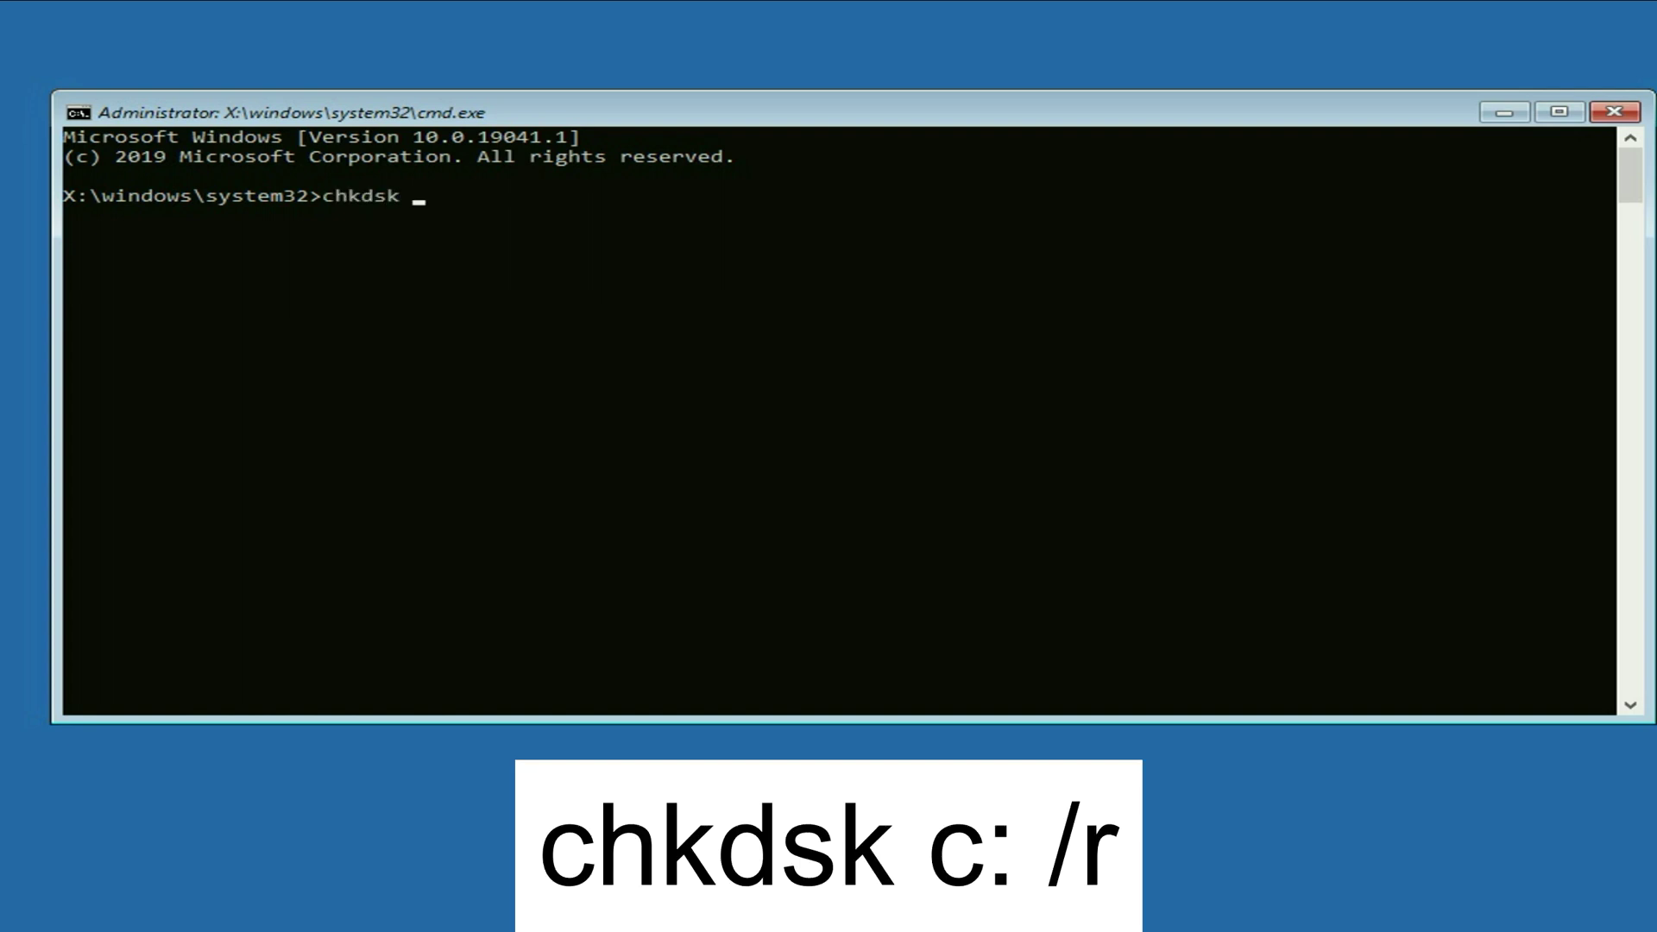
type(" c")
type(": ")
type("/r")
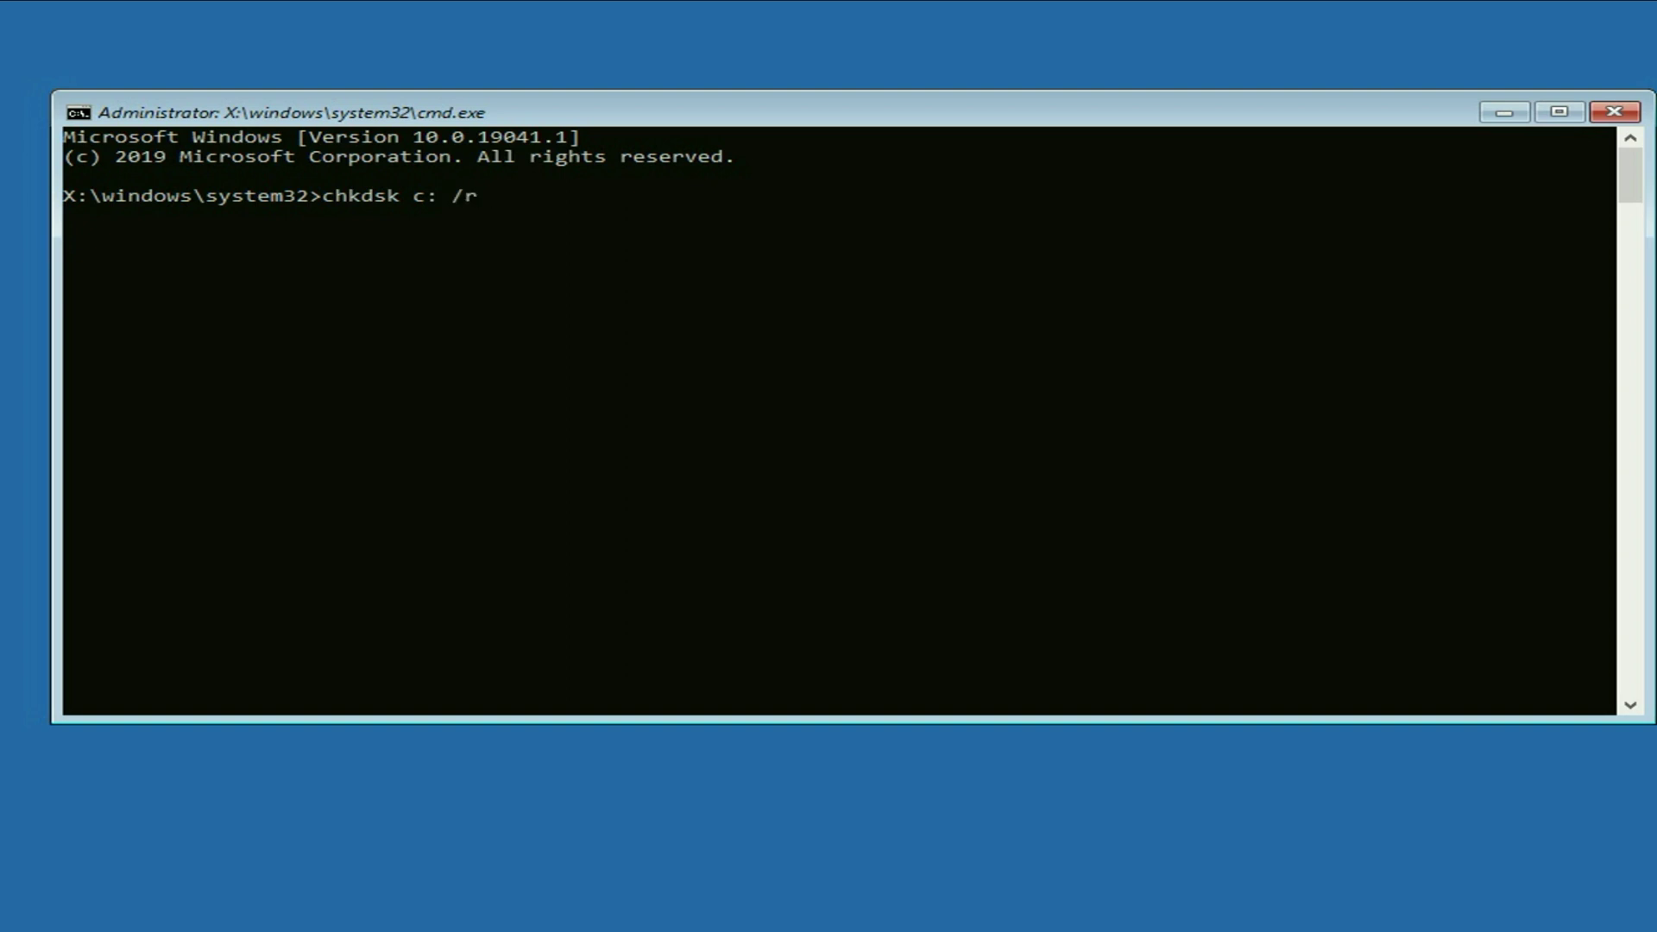
key("Return")
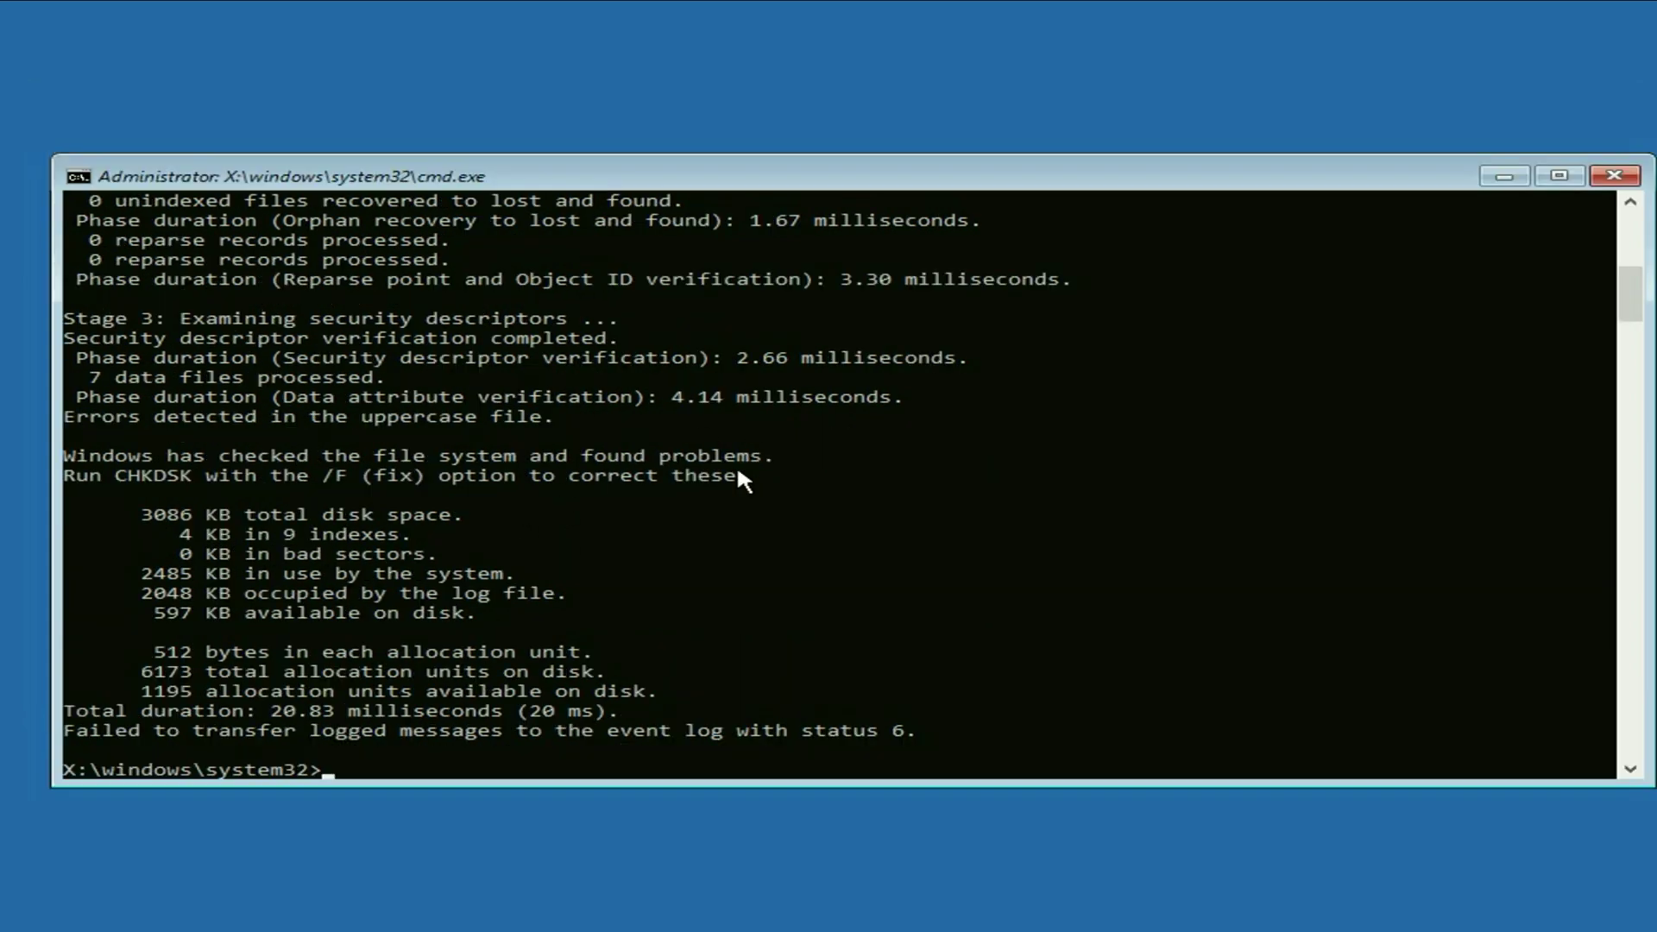
scroll(690, 457, "down", 1)
scroll(666, 453, "down", 2)
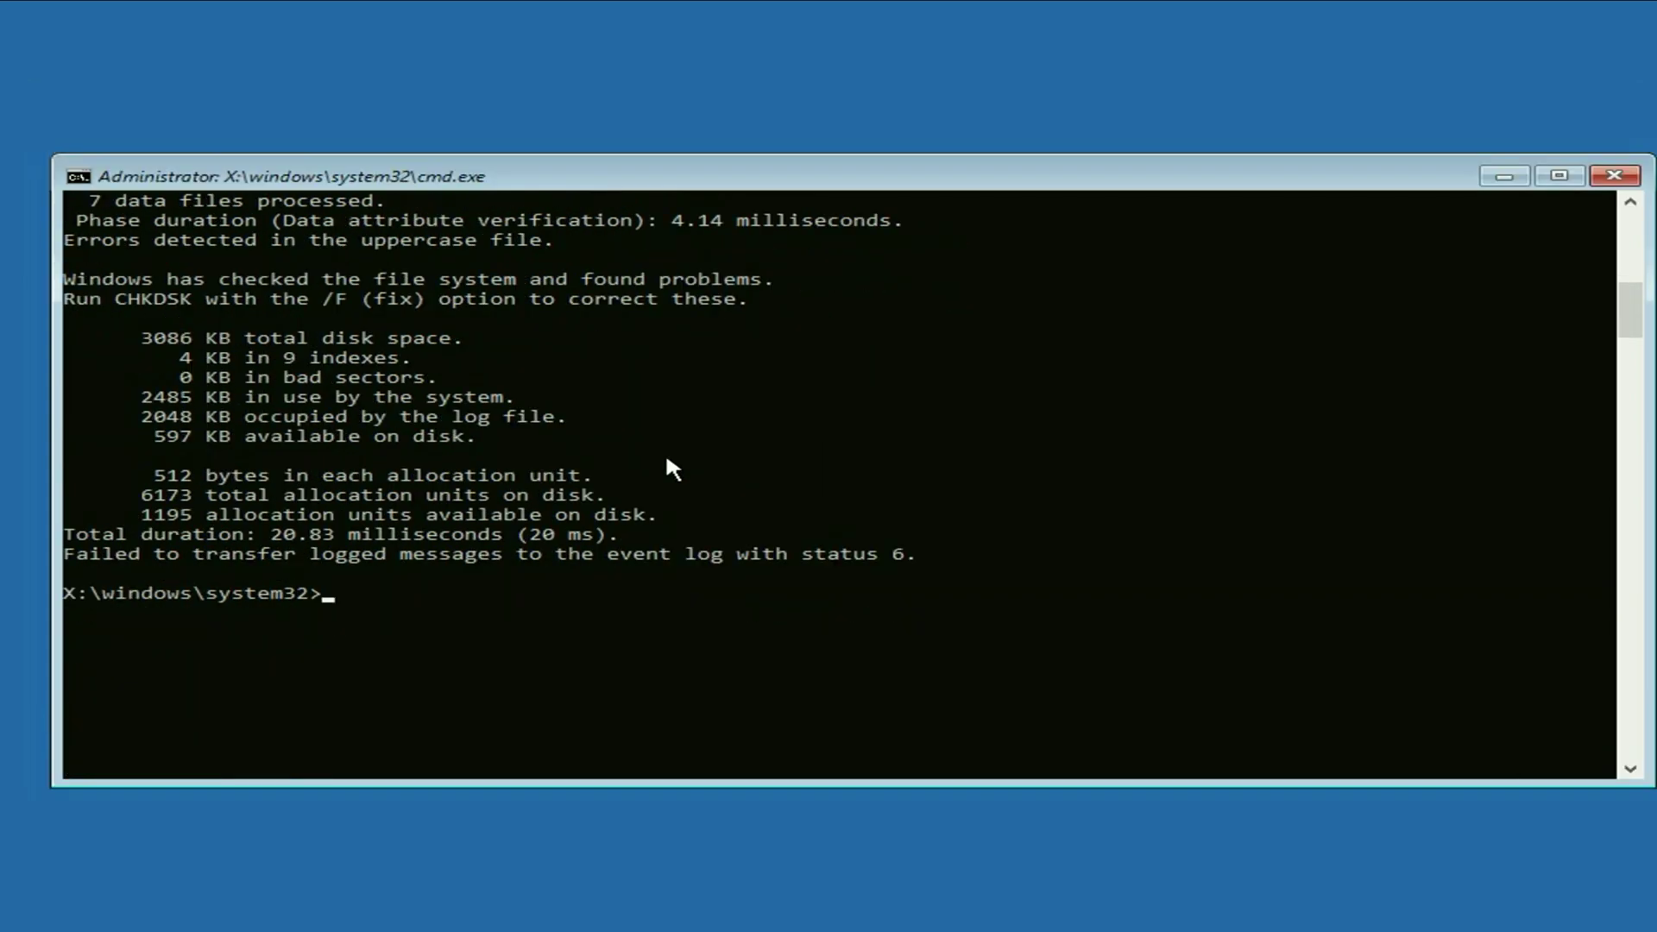
type("sfc ")
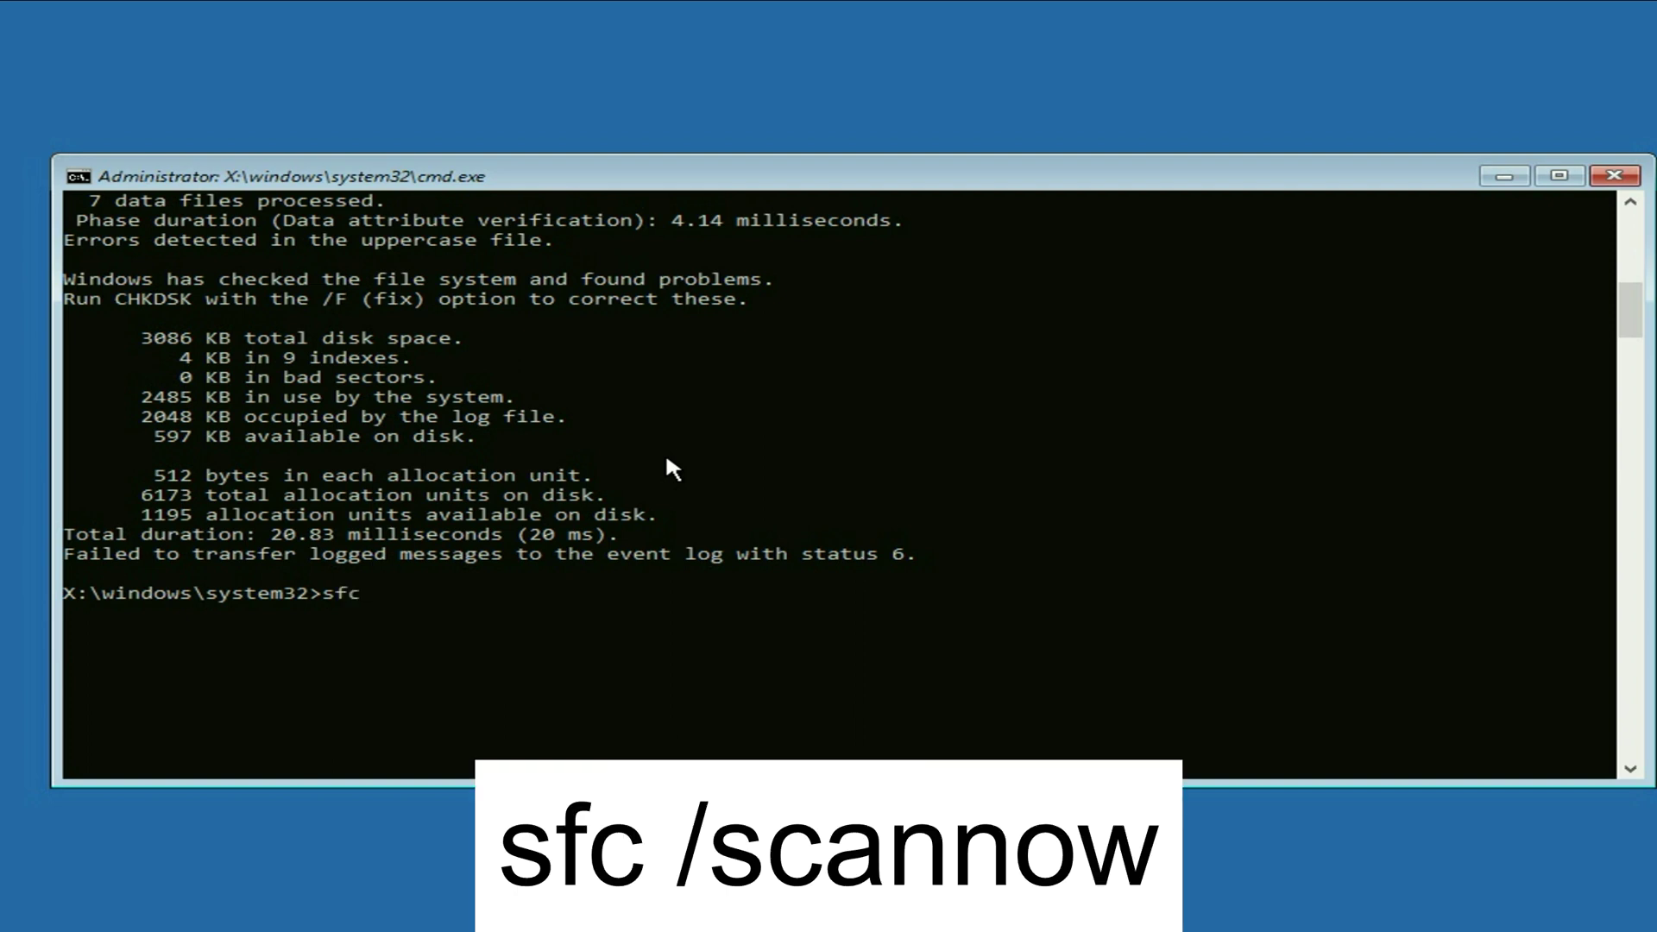
type("/scannow")
key("Return")
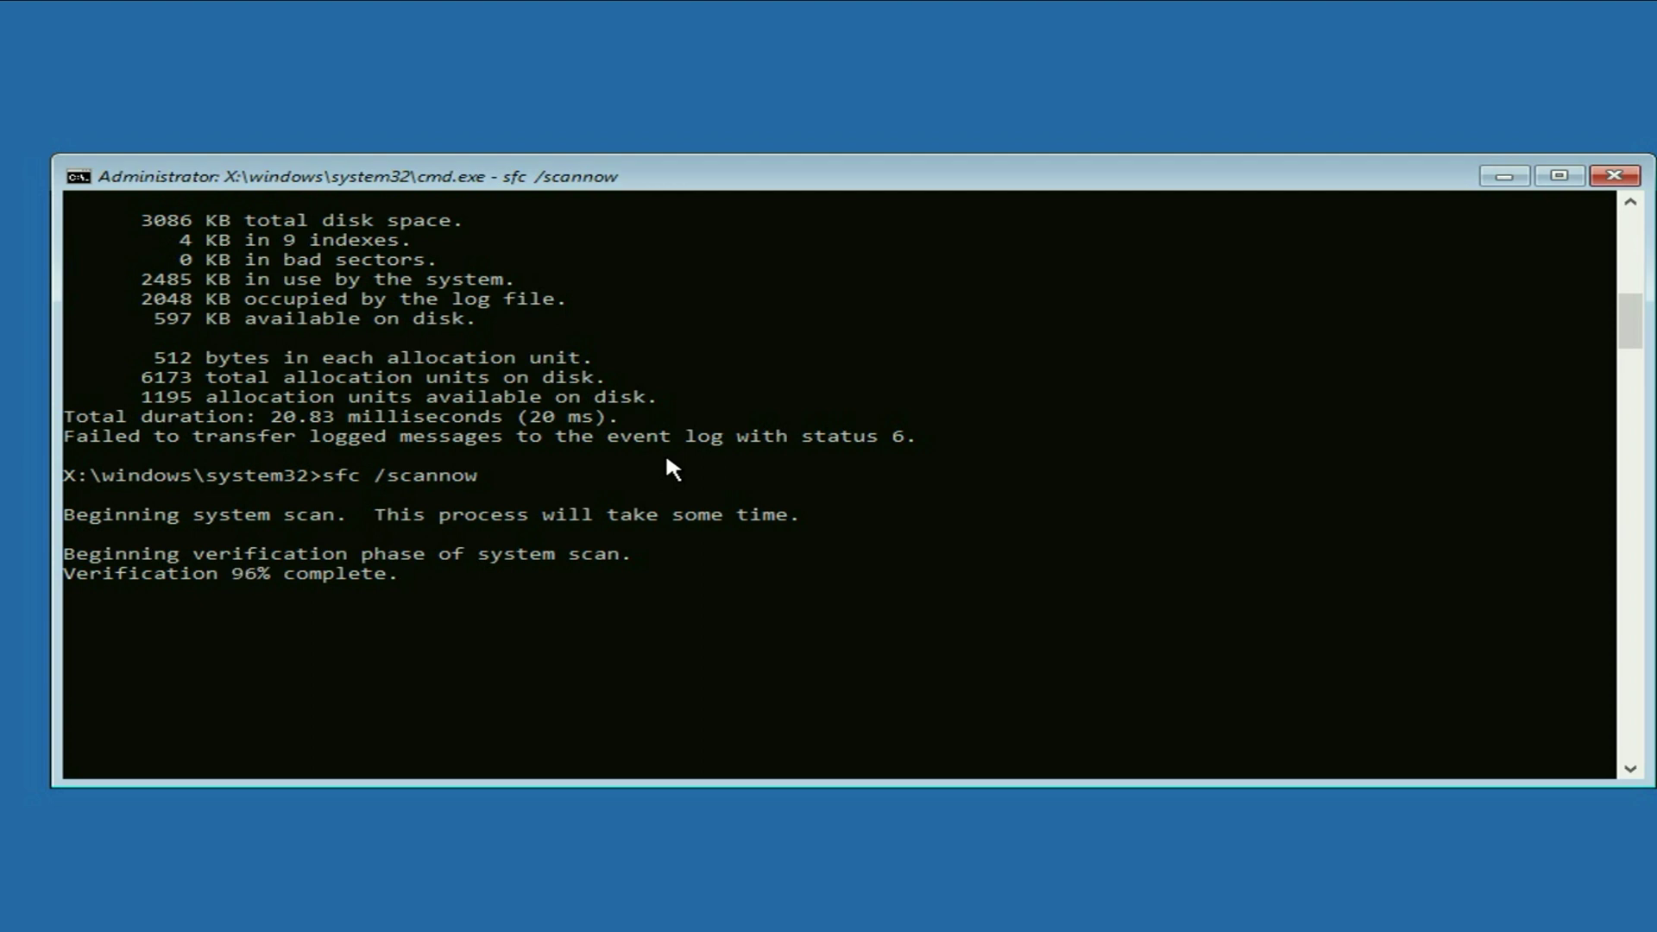
- Close the cmd.exe window to return to the Choose an option menu
left_click(1614, 176)
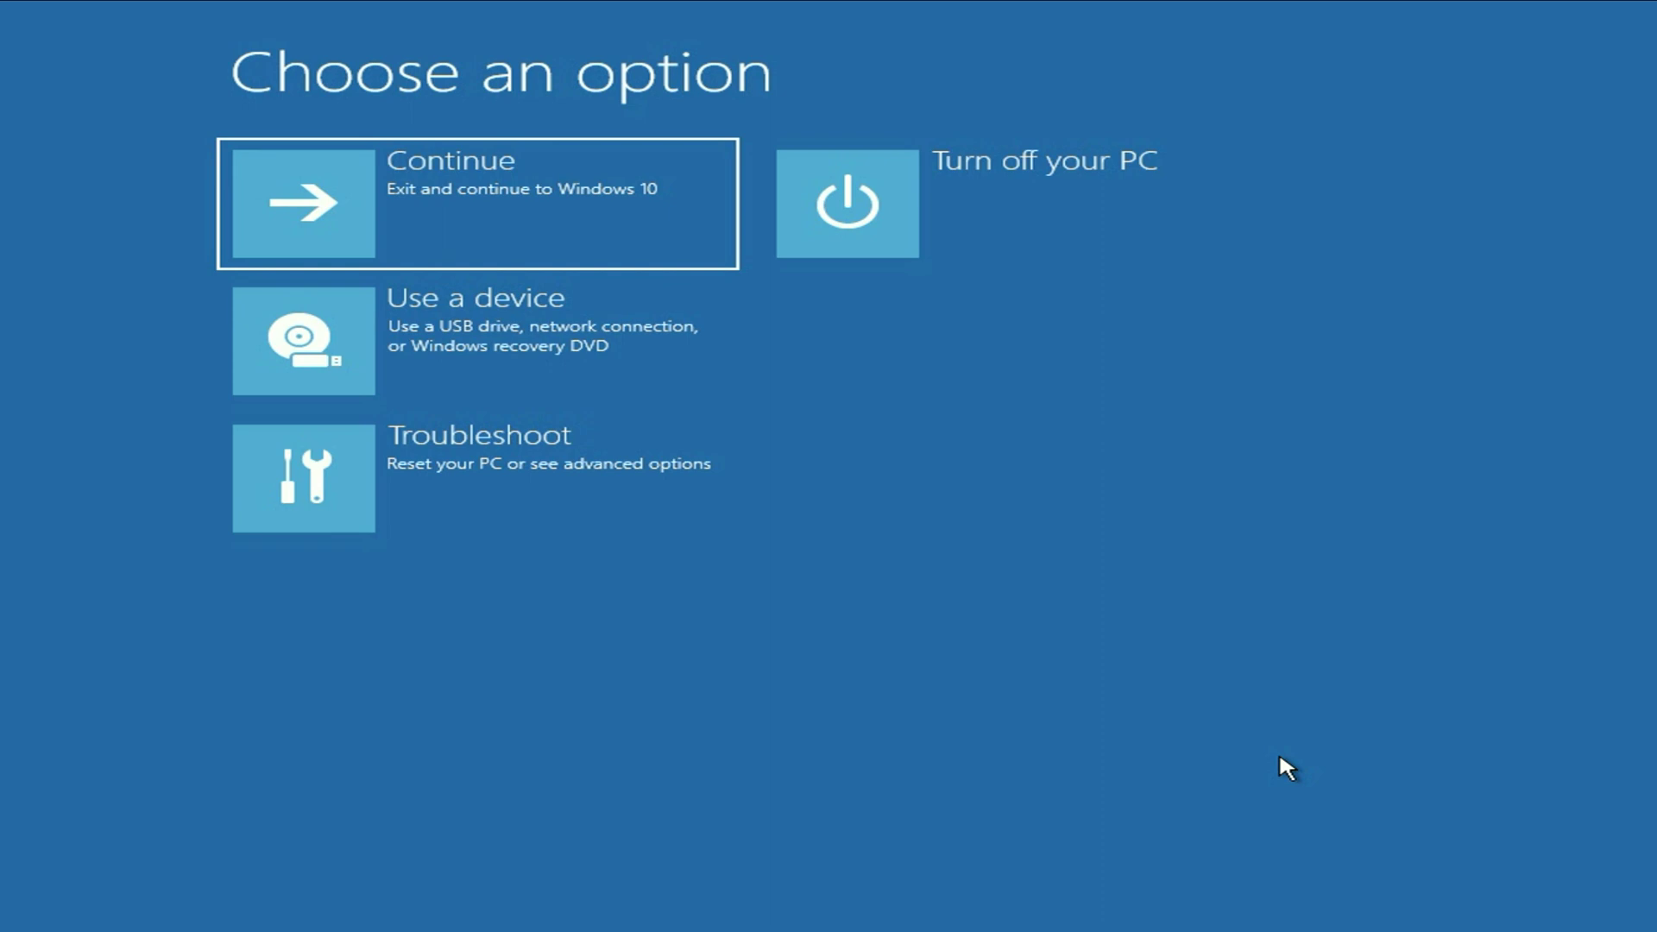
- Open Troubleshoot and choose Reset this PC
left_click(667, 465)
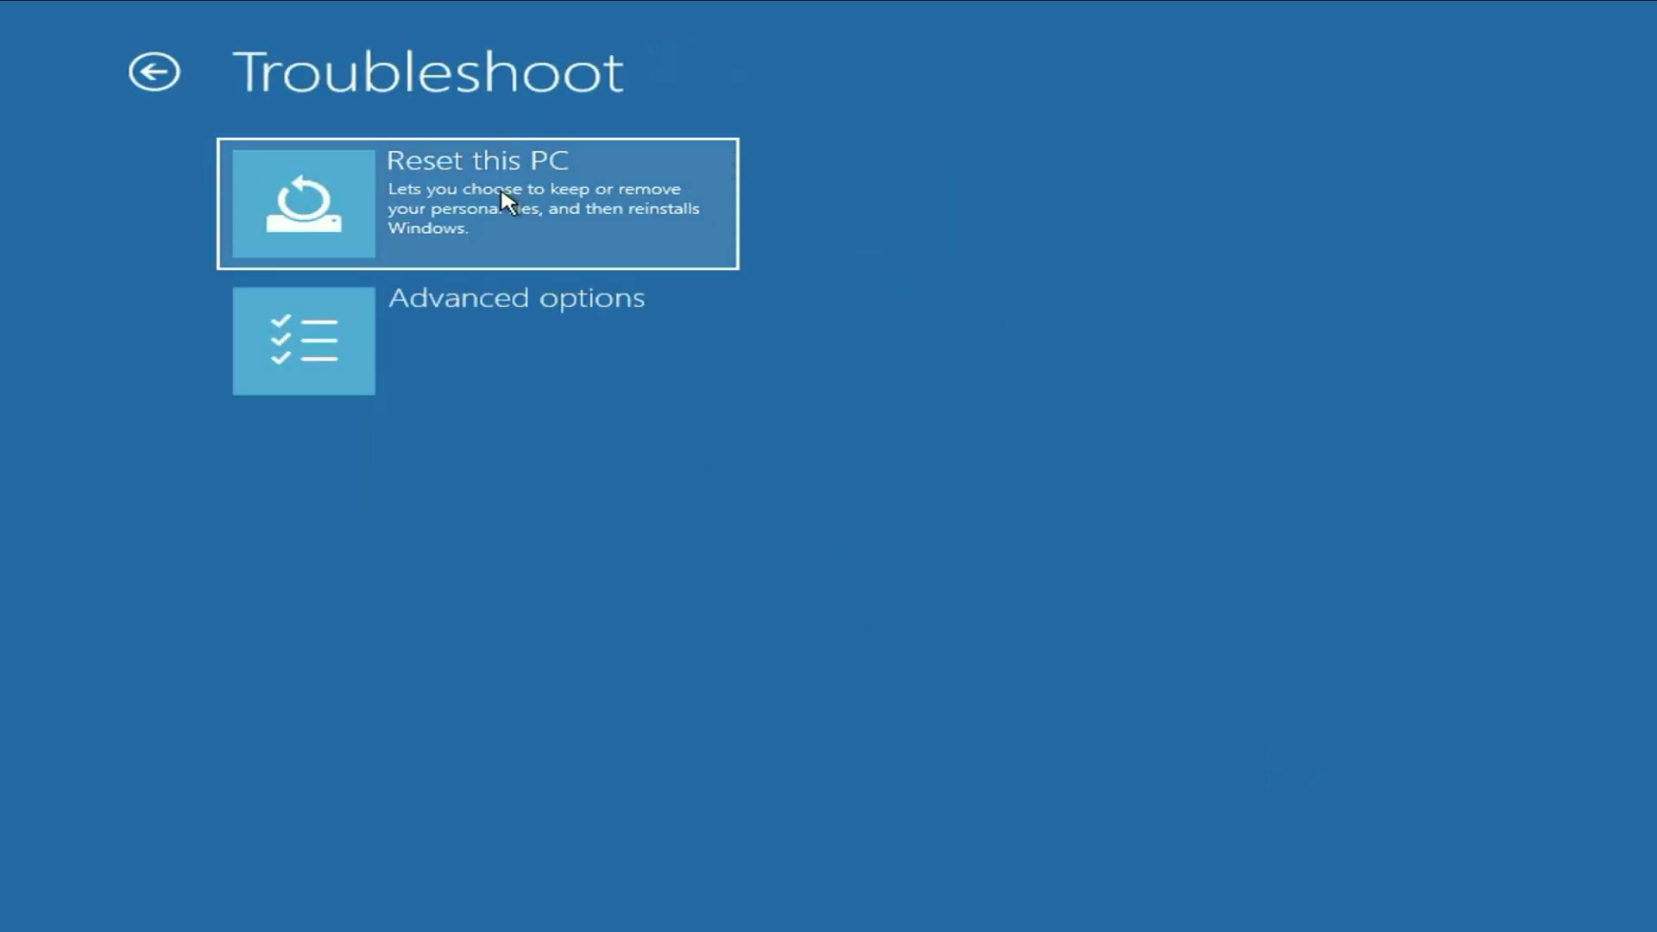
left_click(493, 204)
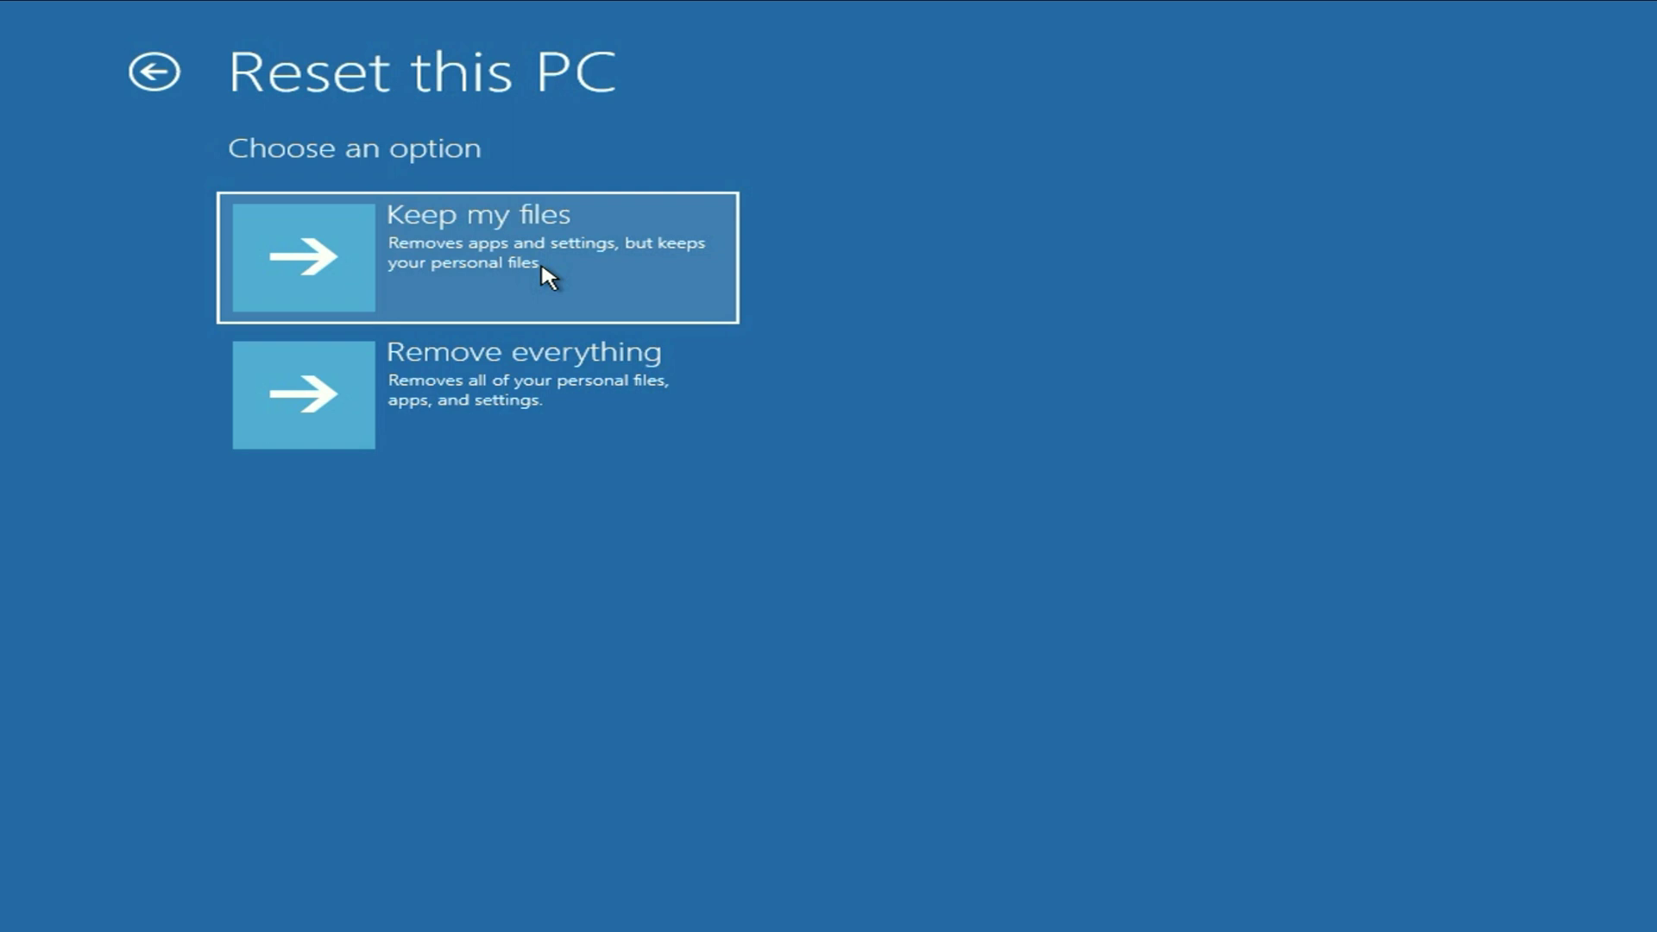
- Choose Keep my files with Local reinstall and confirm Reset
left_click(541, 266)
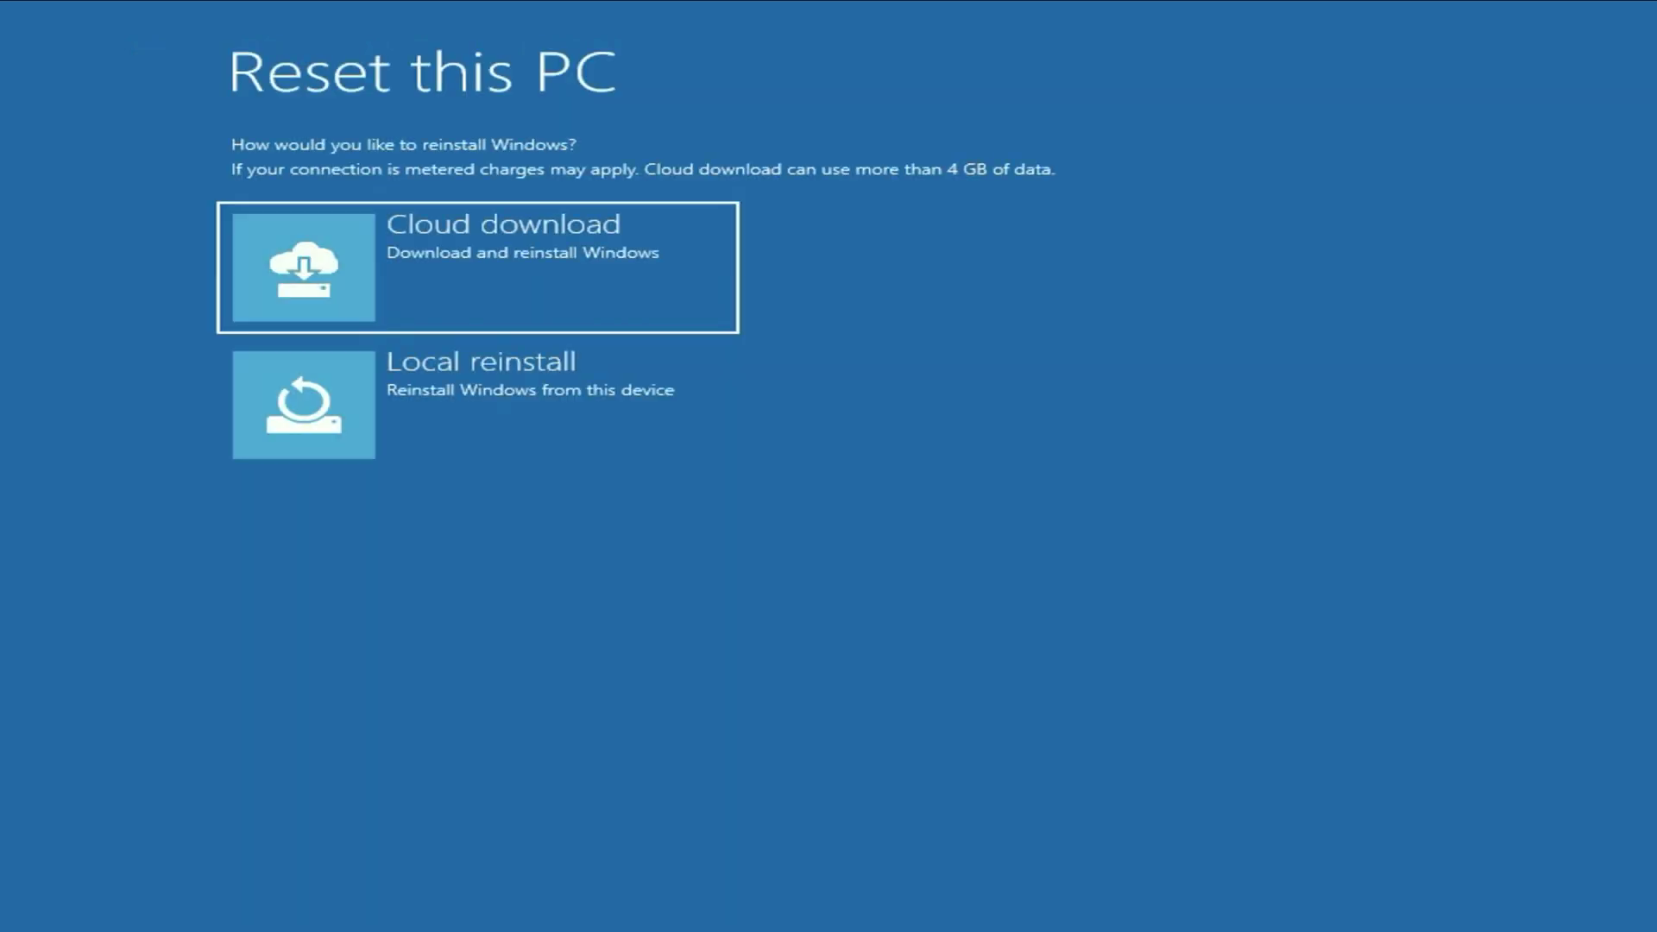
left_click(433, 398)
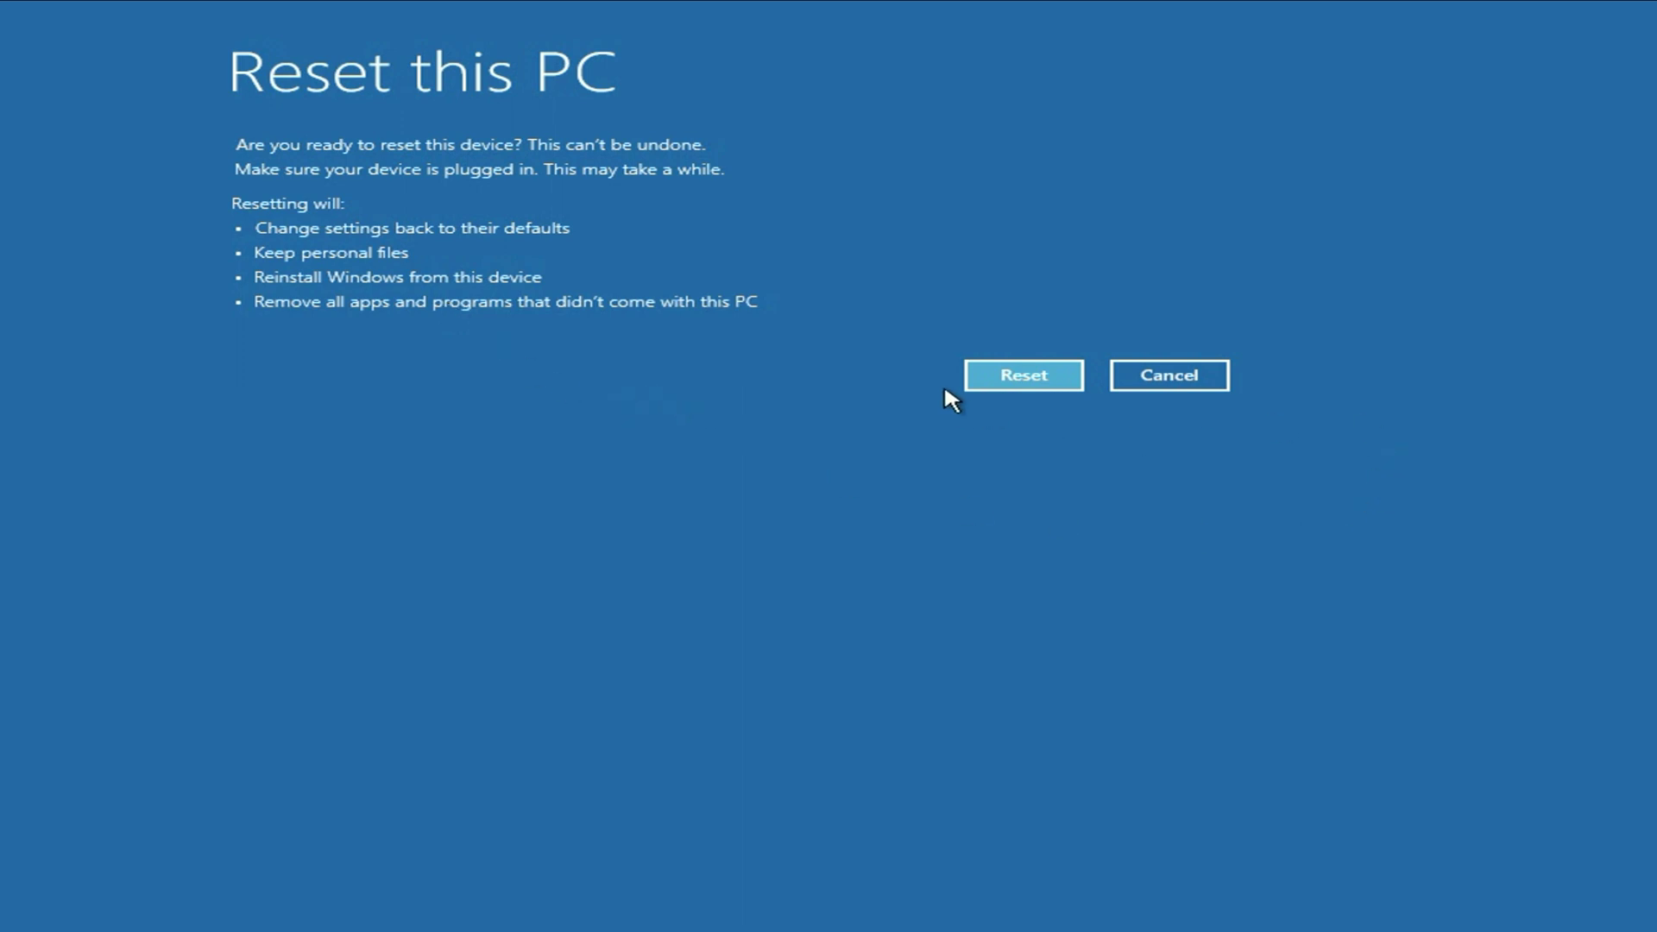
left_click(997, 380)
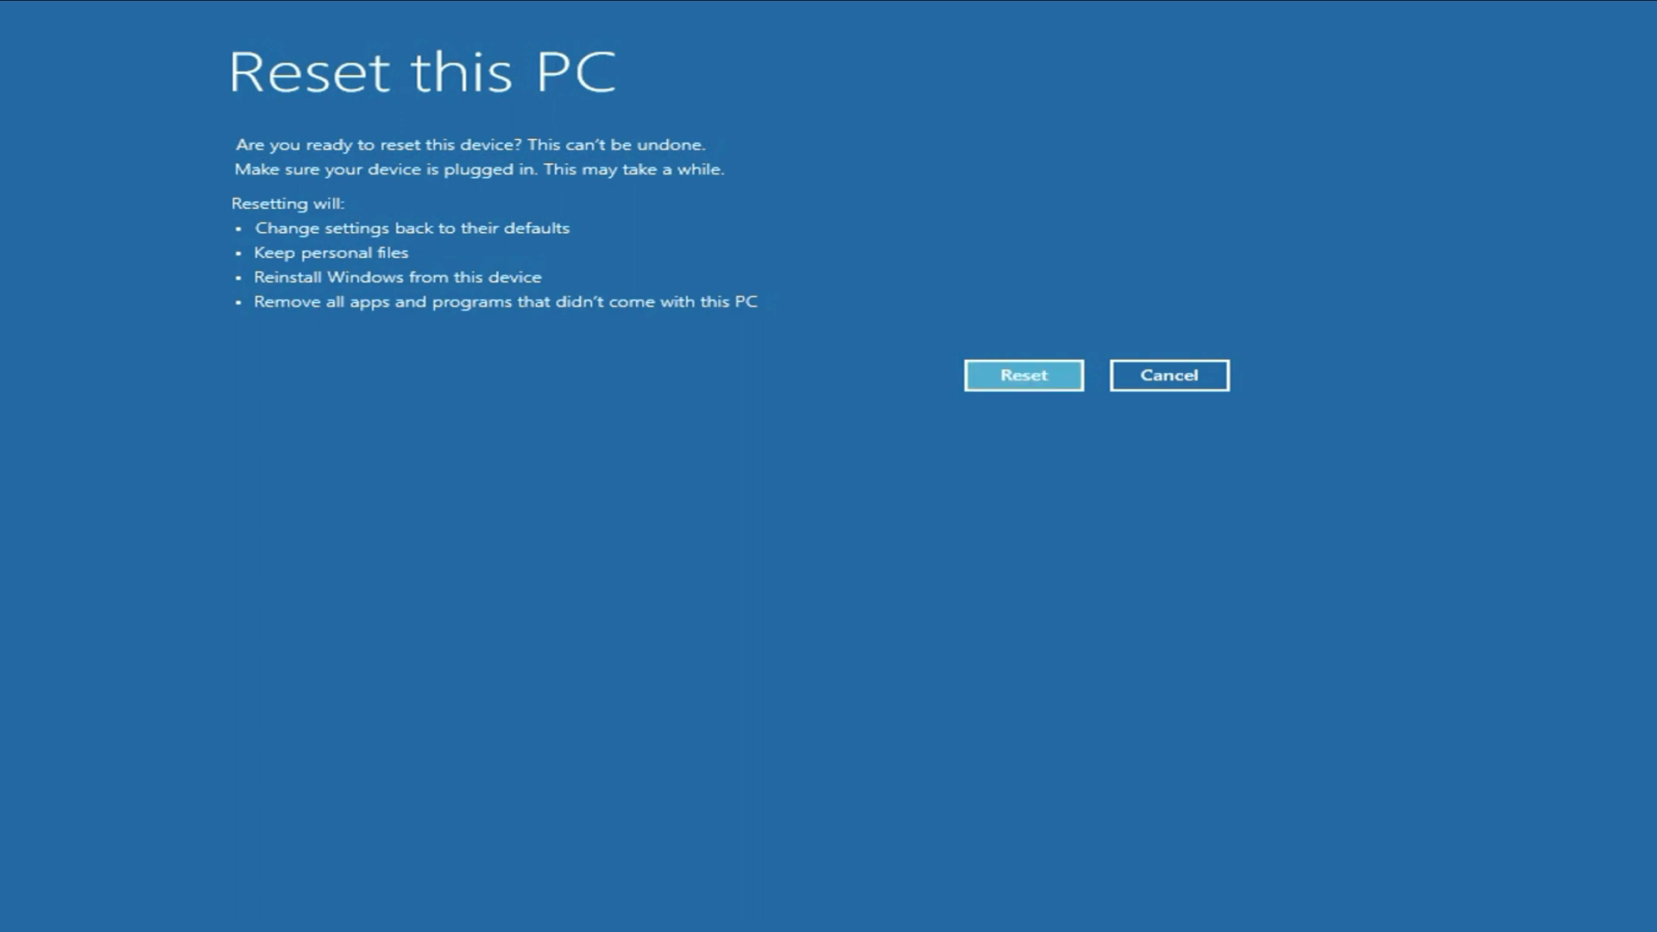